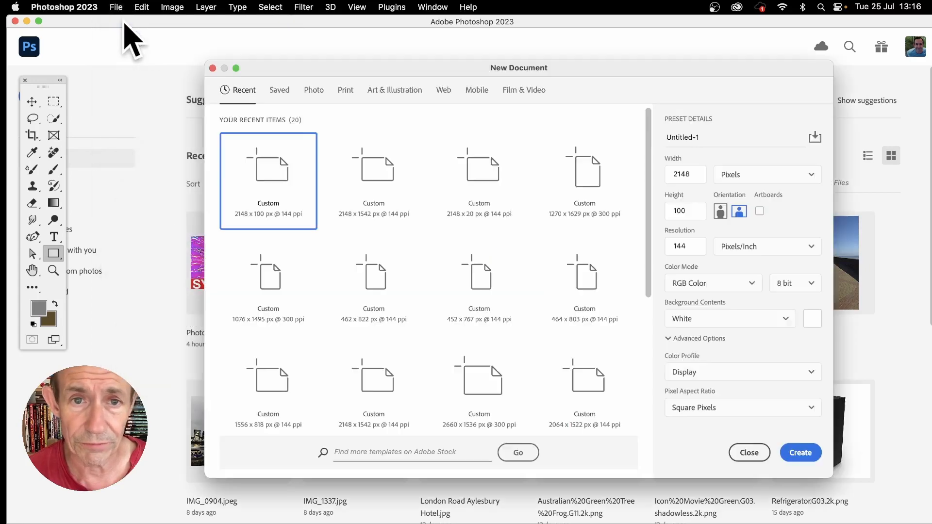
Create a new RGB document 2148 px wide and 100 px high at 144 ppi with a white background.
left_click(392, 192)
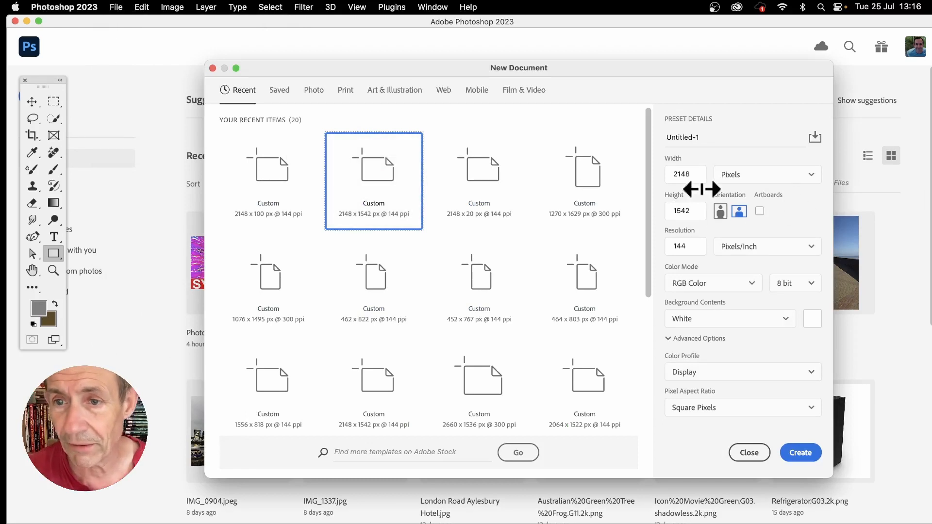
mouse_move(671, 212)
left_mouse_down()
mouse_move(694, 210)
mouse_move(671, 206)
left_mouse_up()
type("100")
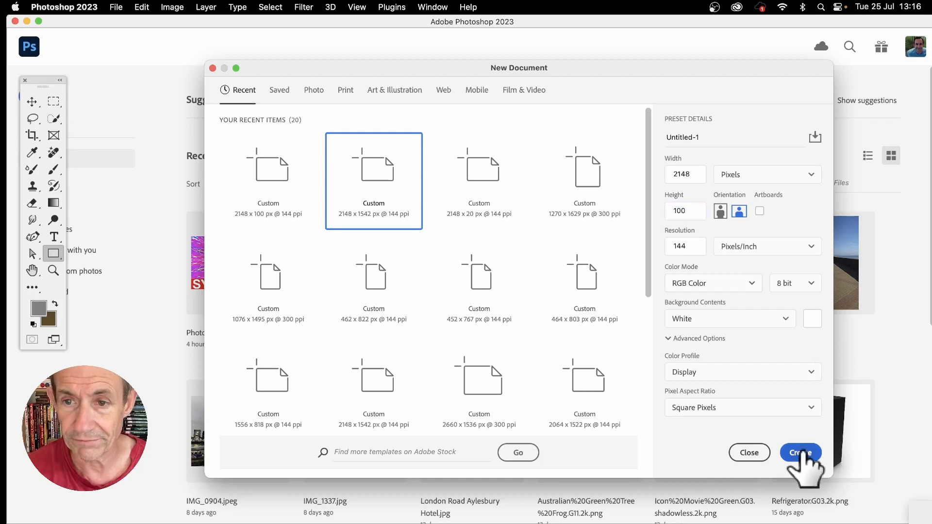
left_click(801, 454)
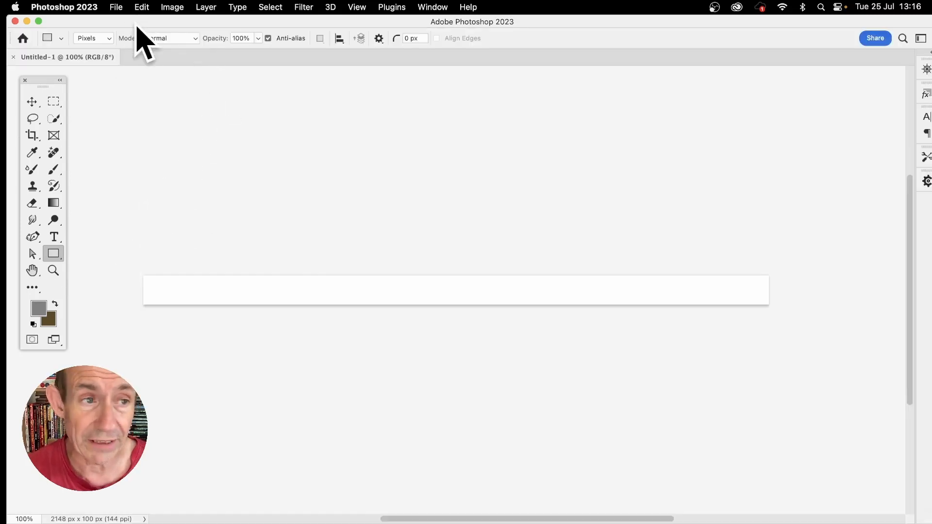
Fill the whole strip canvas with 50% Gray at Normal mode and 100% opacity.
left_click(142, 7)
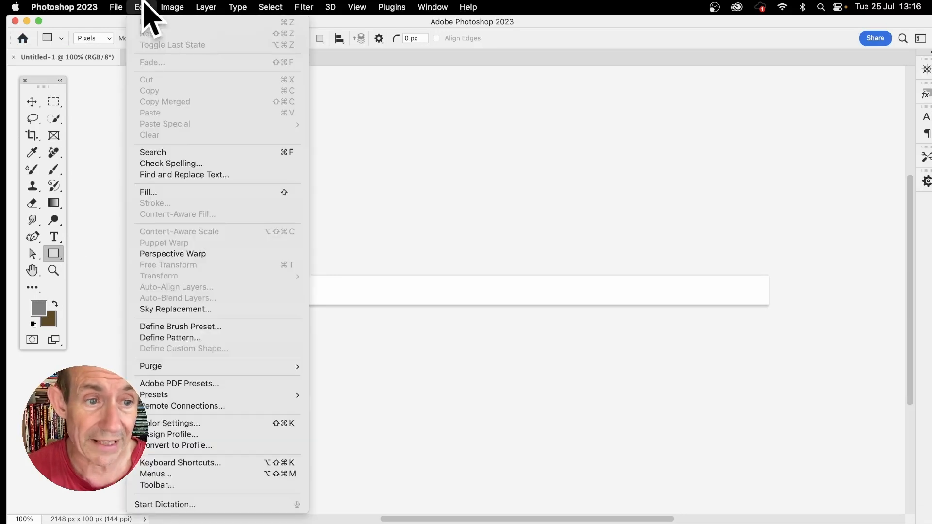
left_click(183, 192)
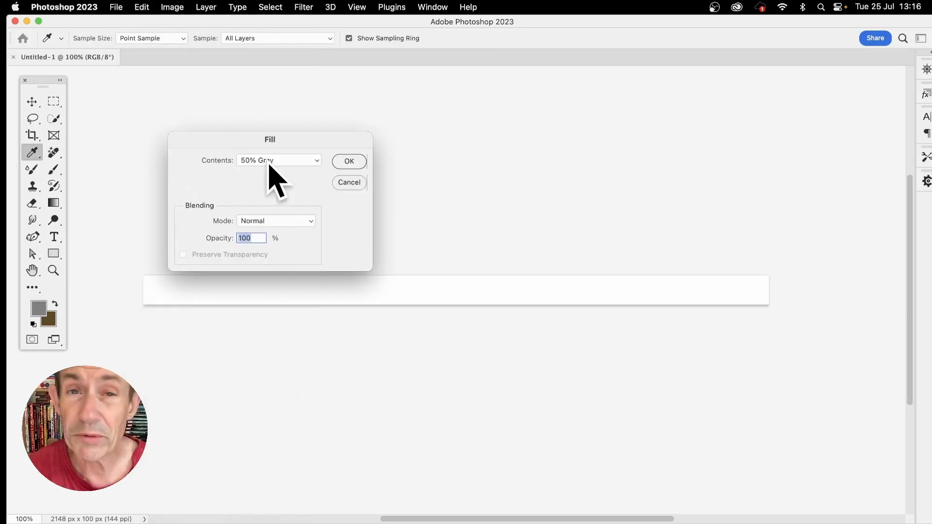
left_click(360, 162)
key("u")
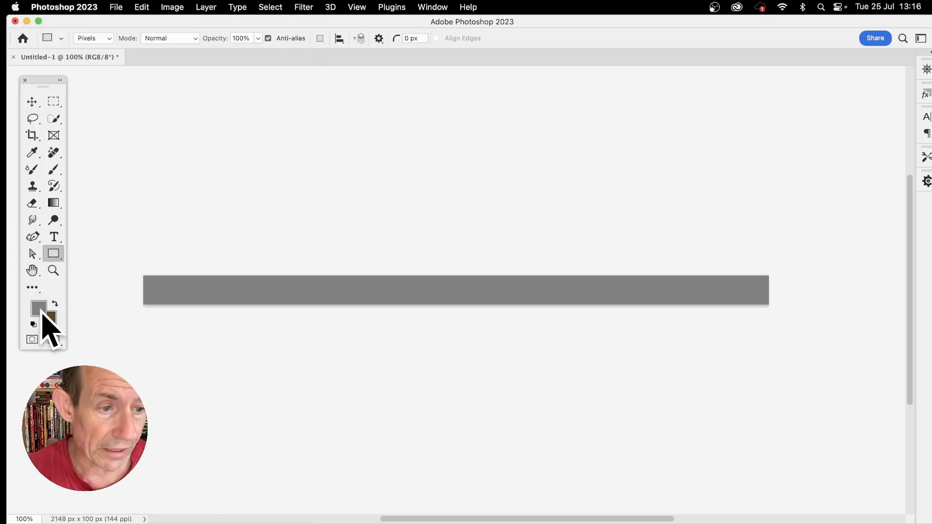
Set the foreground color to R 129, G 128, B 128, slightly off the fill gray.
left_click(40, 310)
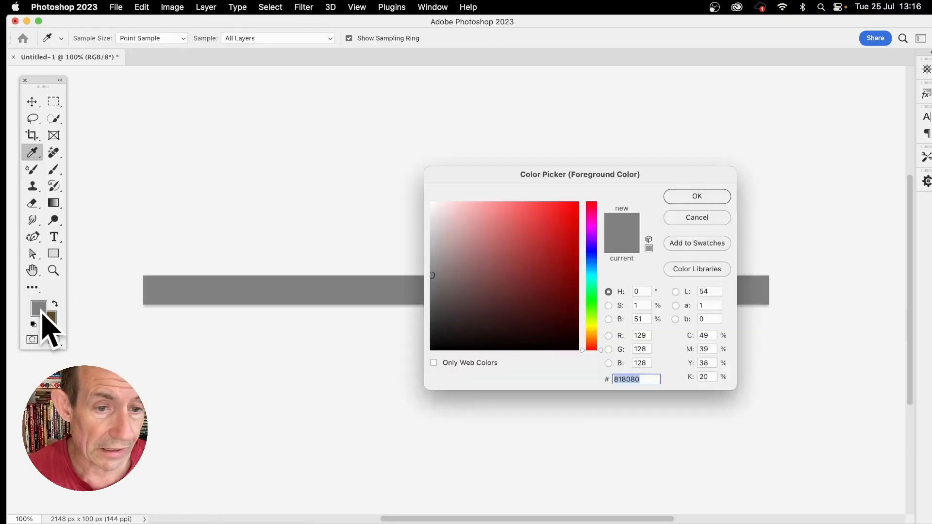
left_click(644, 335)
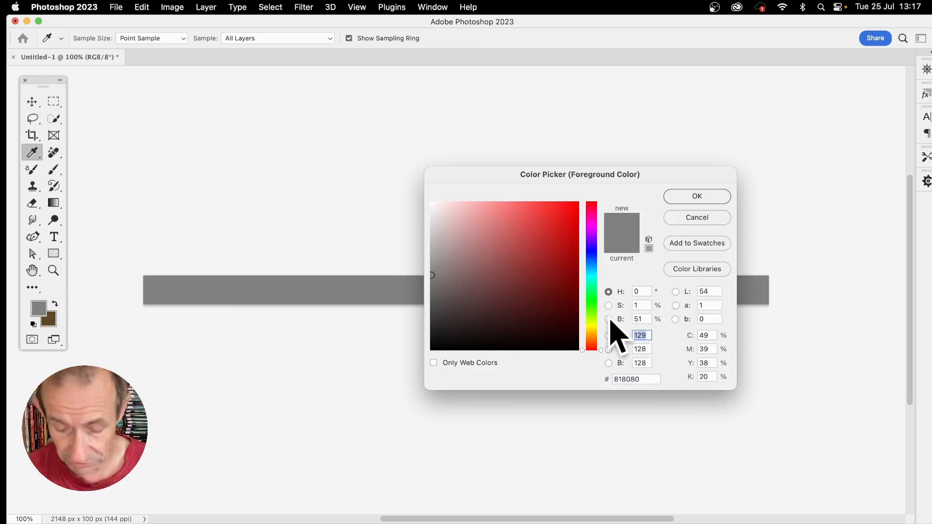
type("128")
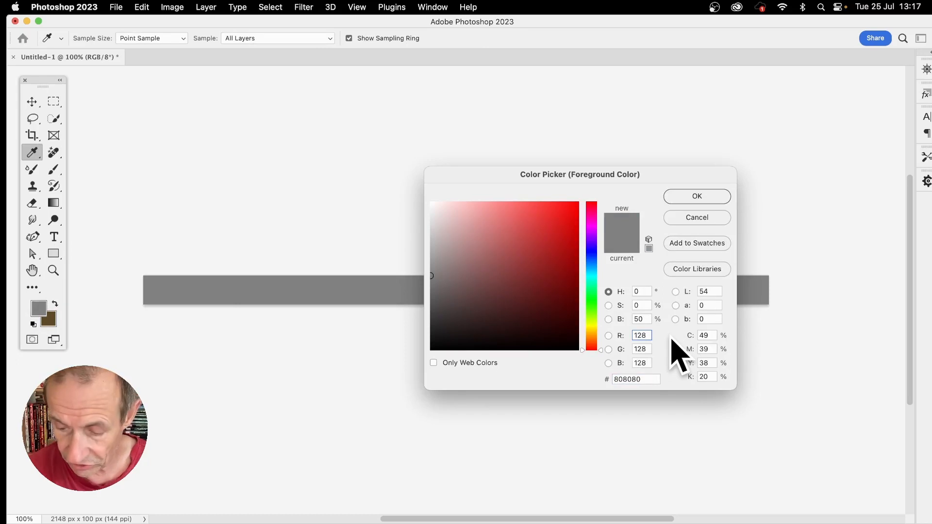
type("129")
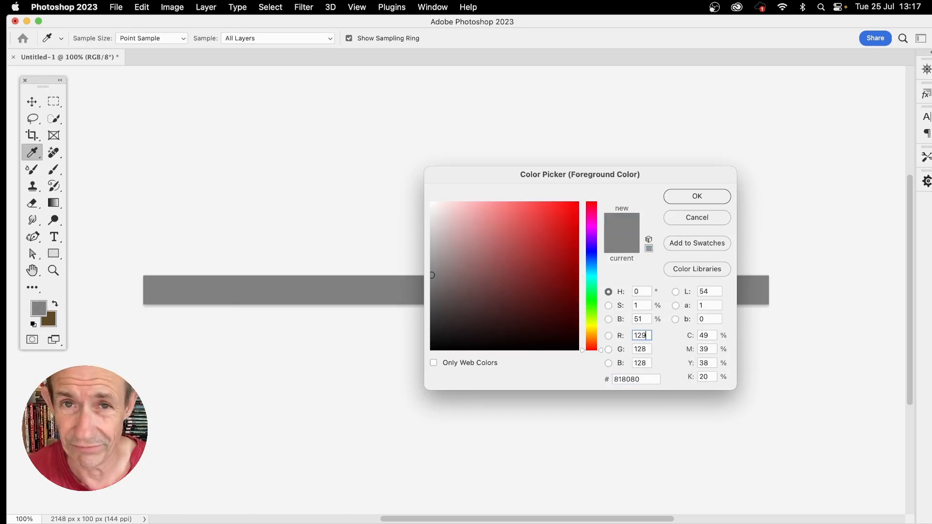
left_click(697, 196)
key("u")
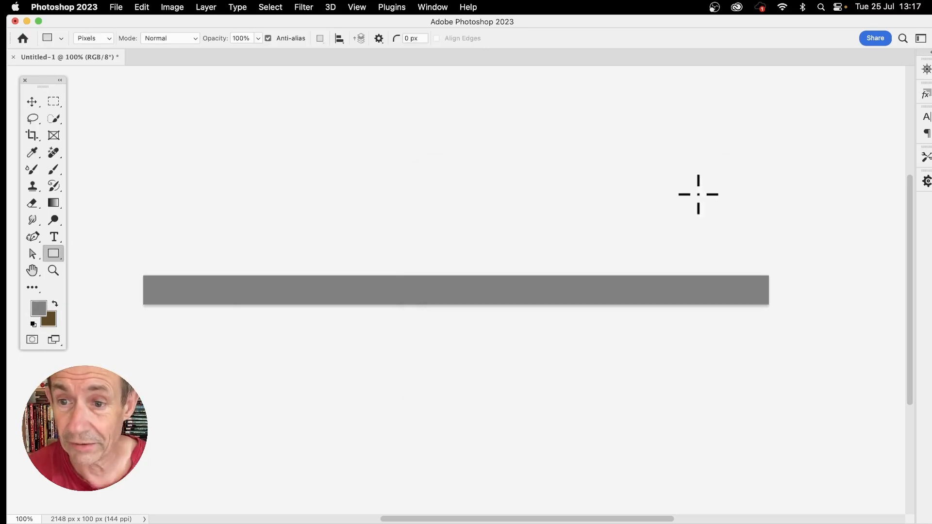
Draw several tiny pixel rectangles, about 4 by 7 px, along the strip's upper and lower edges with the Rectangle Tool.
left_click(54, 257)
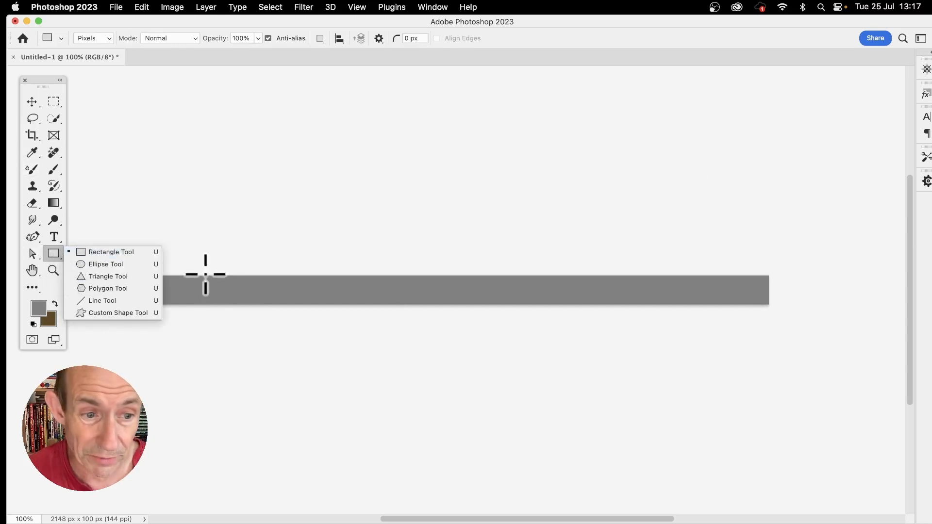
left_click(225, 23)
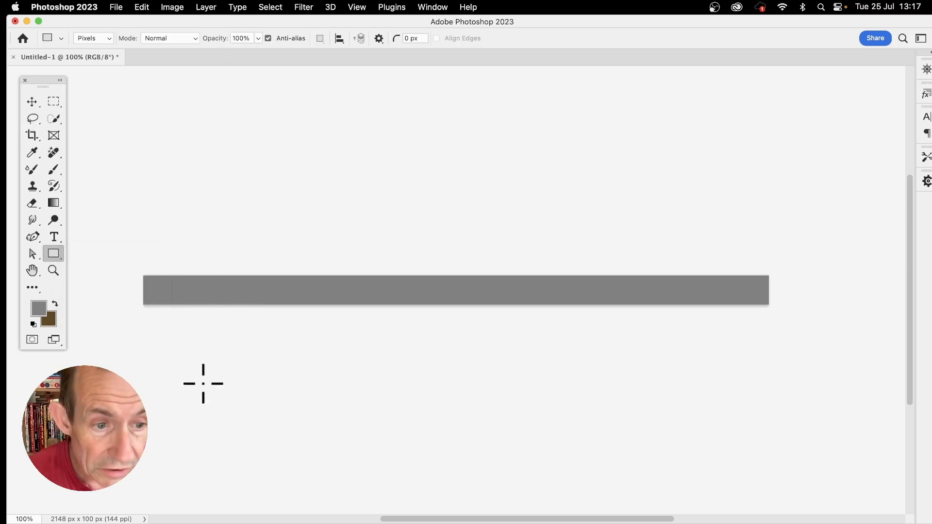
left_click_drag(220, 277, 222, 276)
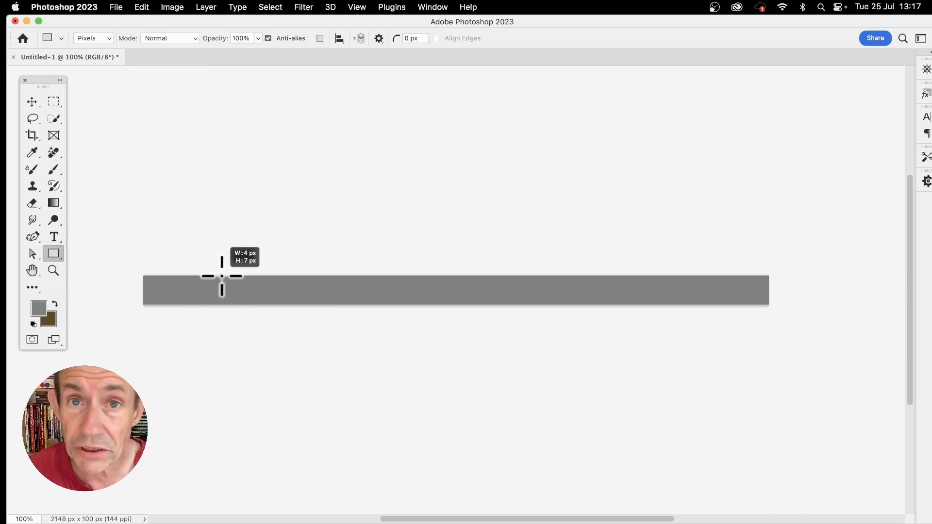
left_click_drag(222, 276, 227, 277)
left_click(619, 402)
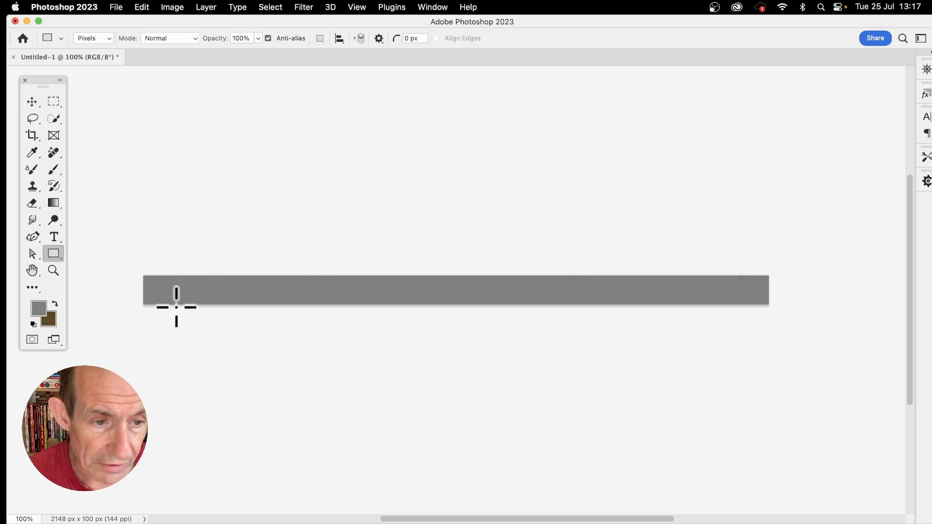
left_click_drag(182, 306, 186, 309)
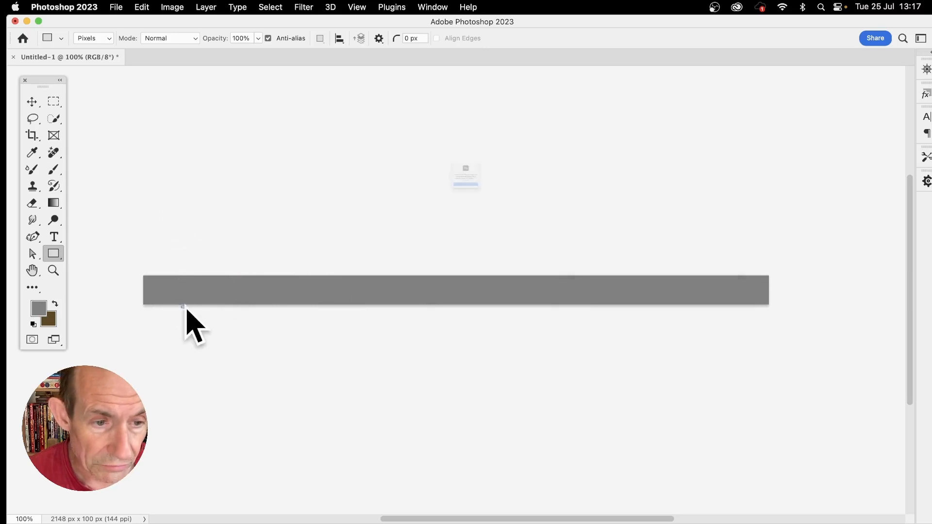
left_click(466, 224)
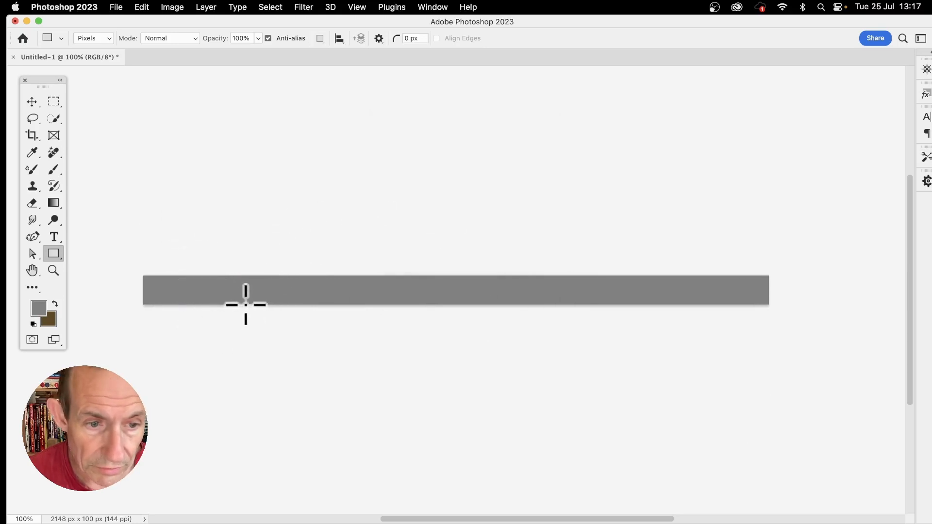
left_click_drag(246, 304, 254, 305)
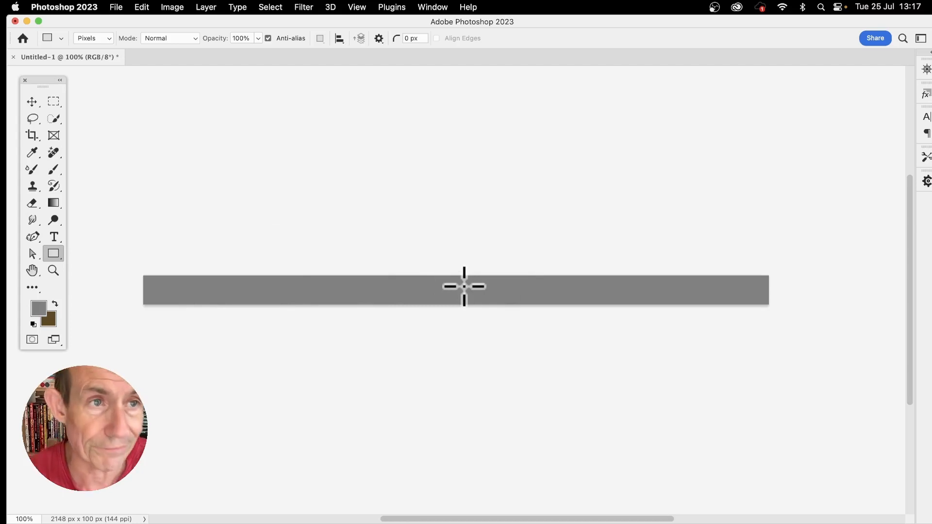
Define the gray strip as a new pattern with the suggested name.
left_click(139, 7)
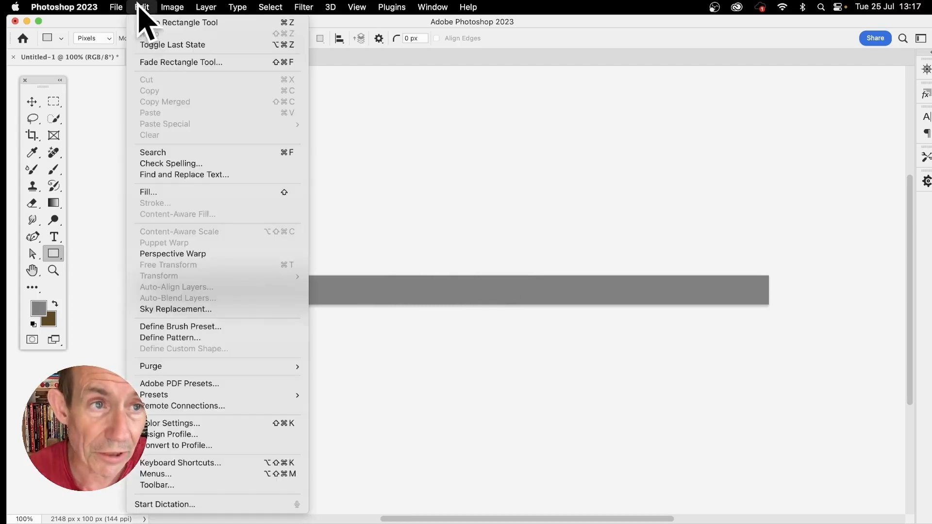
left_click(201, 338)
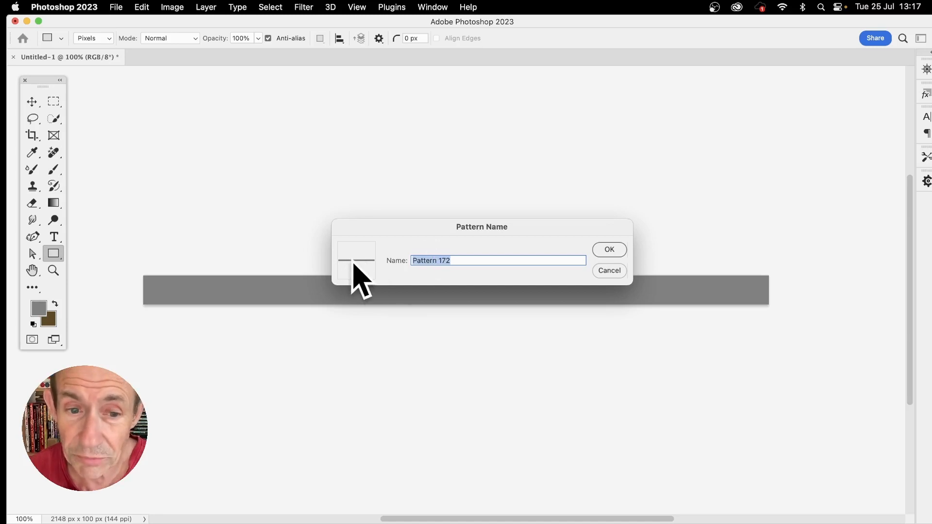
left_click(598, 251)
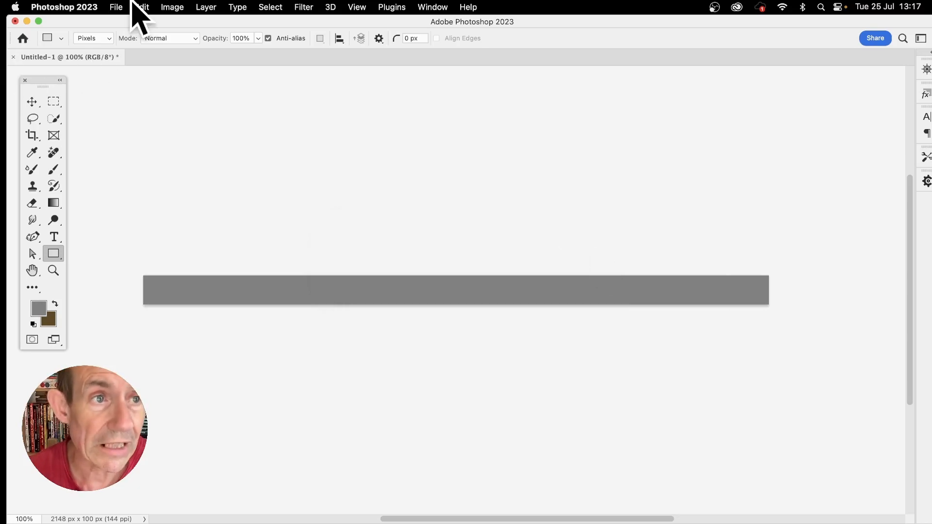
Create a second new document from the recent 2148 x 1542 px, 144 ppi preset.
left_click(117, 7)
left_click(118, 23)
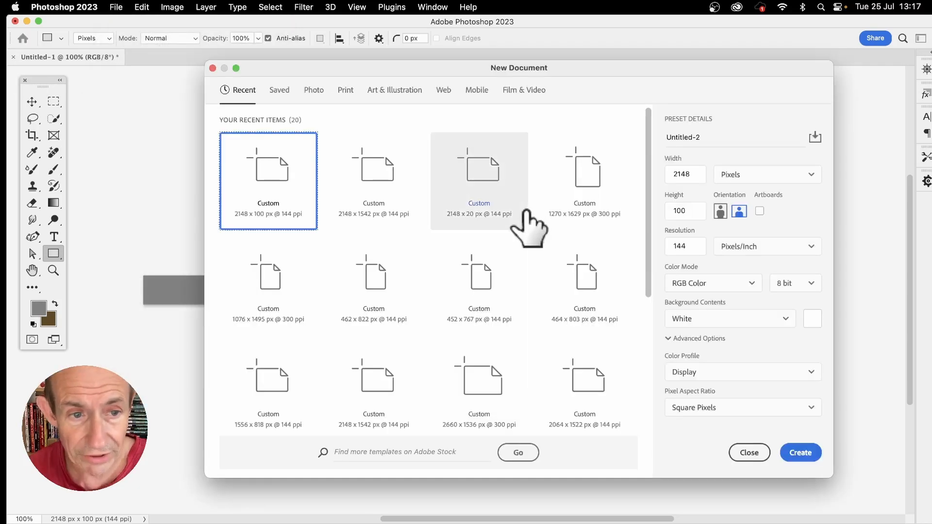
left_click(392, 160)
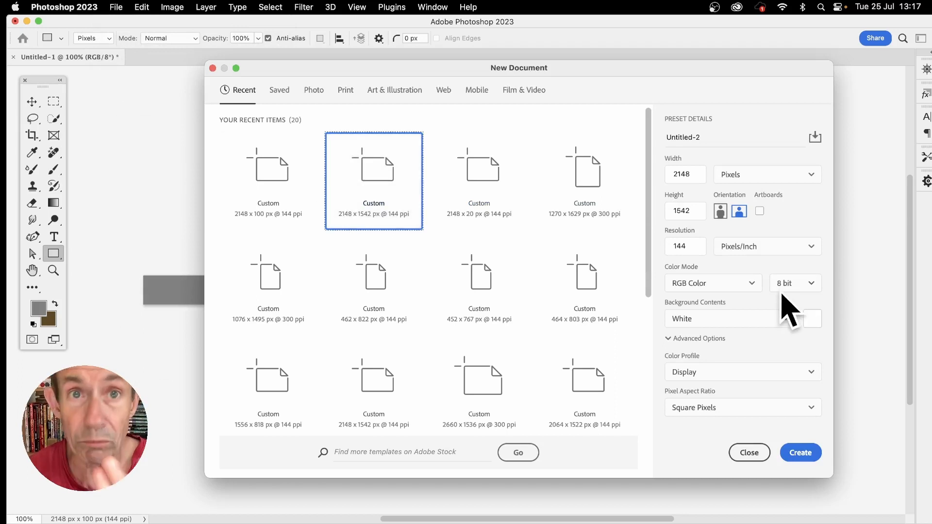
left_click(800, 453)
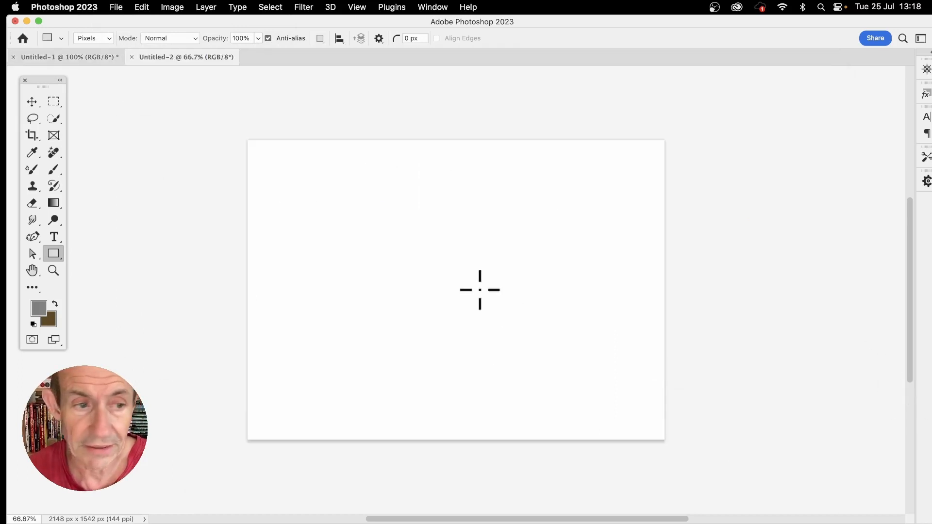
Set the Fill contents of the new canvas to Pattern and choose the newly defined gray strip as the custom pattern.
left_click(141, 6)
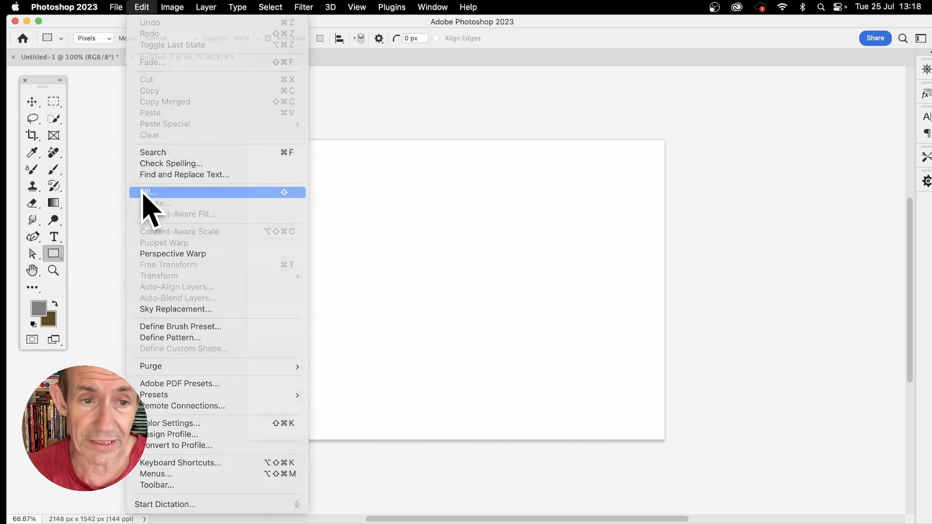
left_click(143, 193)
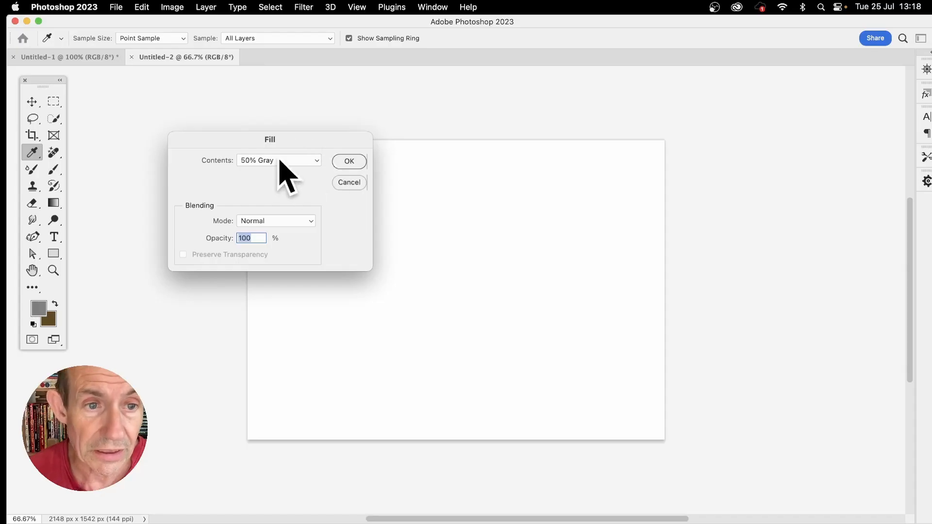
left_click(258, 162)
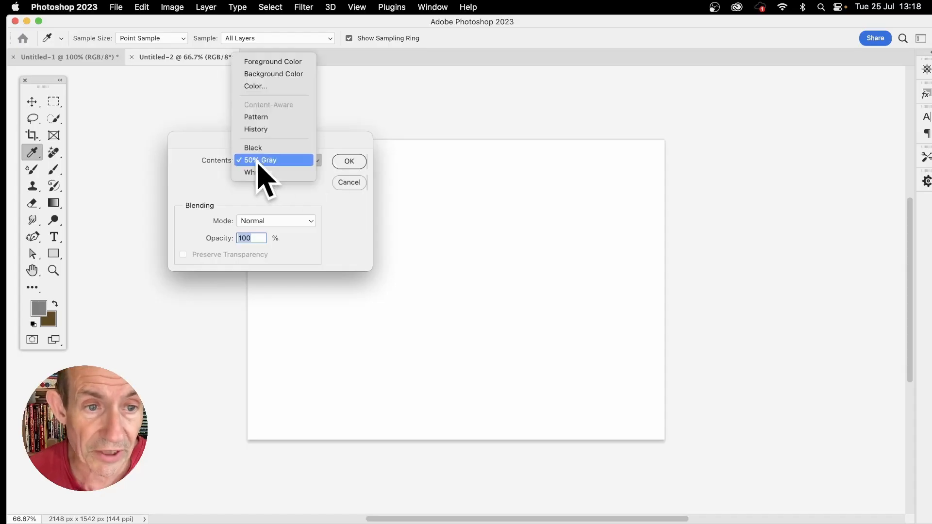
left_click(260, 121)
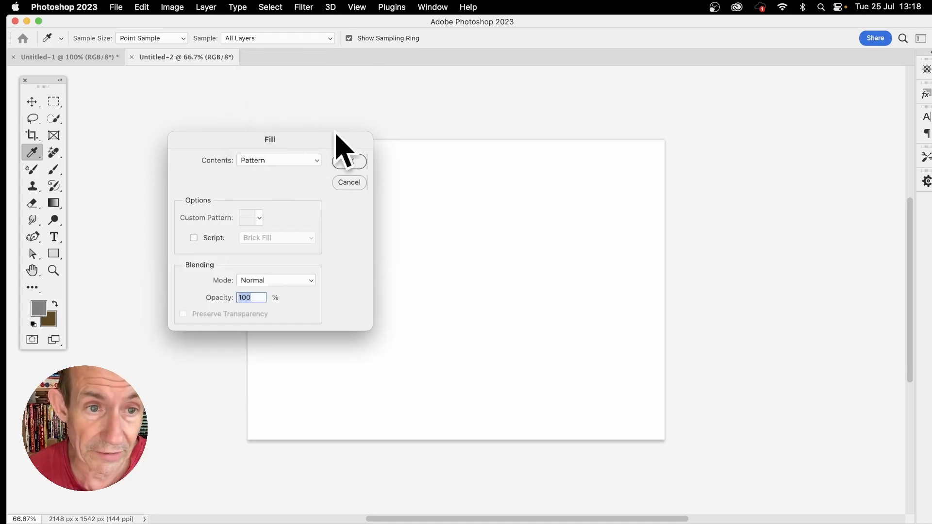
left_click(260, 218)
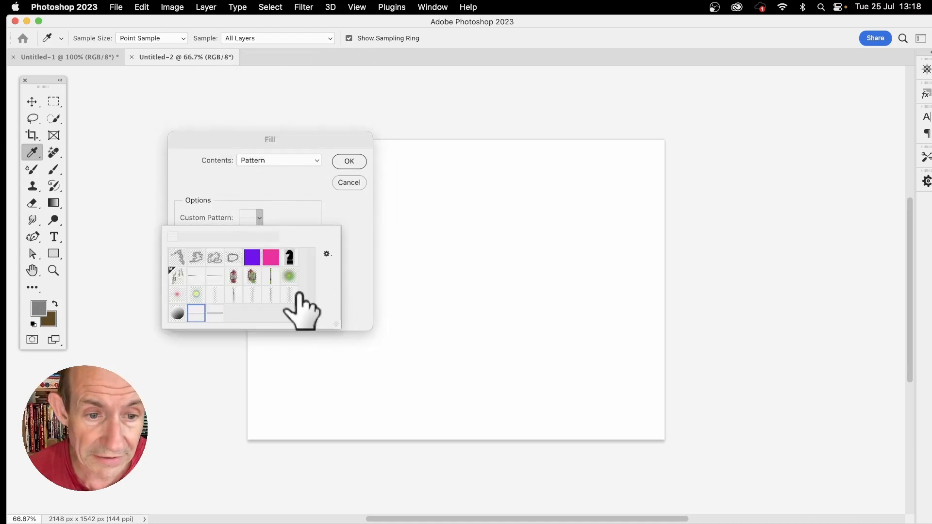
left_click(211, 314)
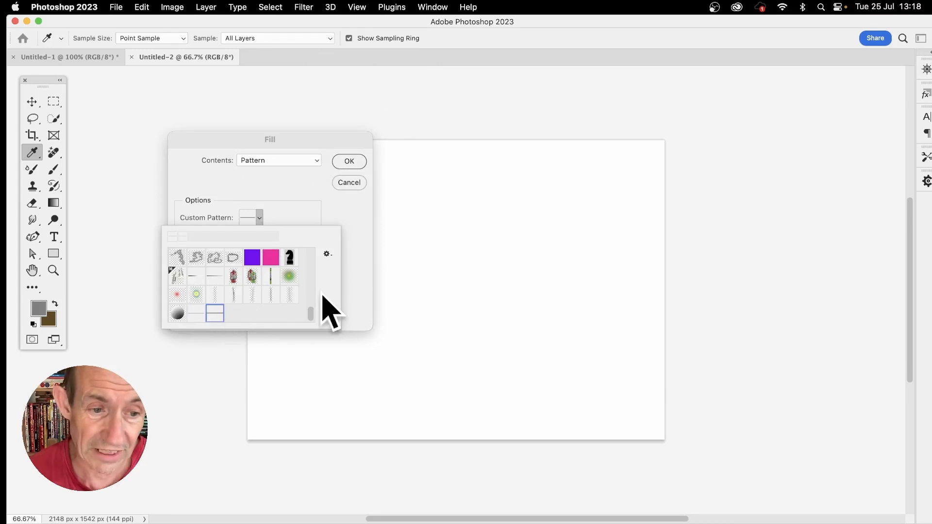
left_click(359, 292)
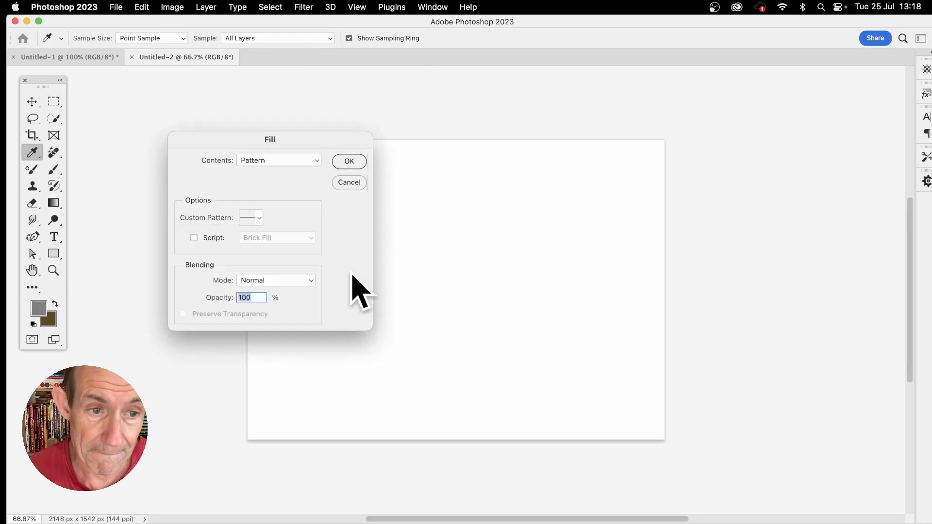
Enable the Random Fill script for the strip pattern and apply the randomized fill to the canvas.
left_click(194, 238)
left_click(256, 237)
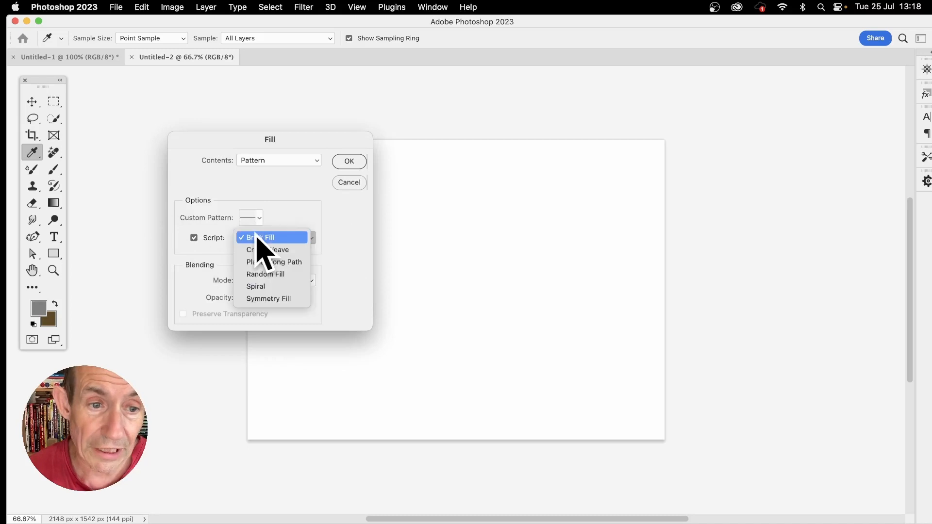
left_click(257, 279)
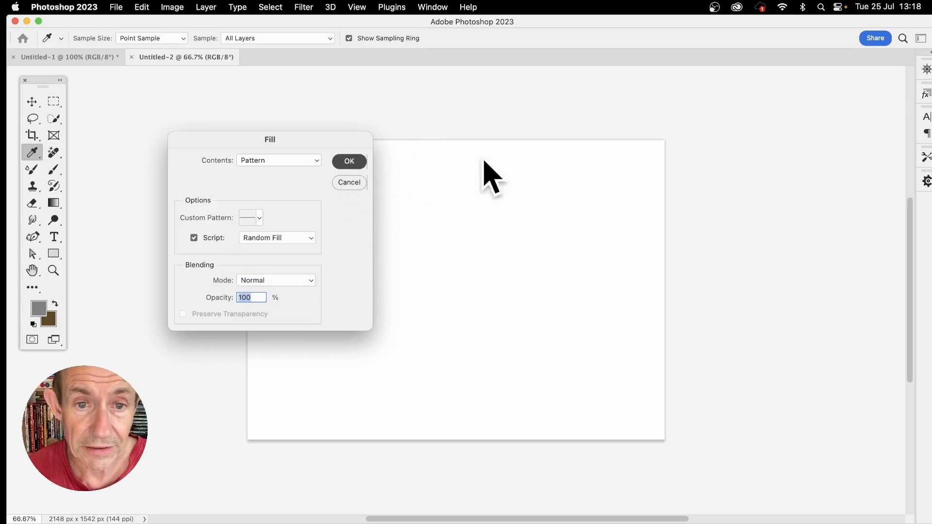
left_click(349, 161)
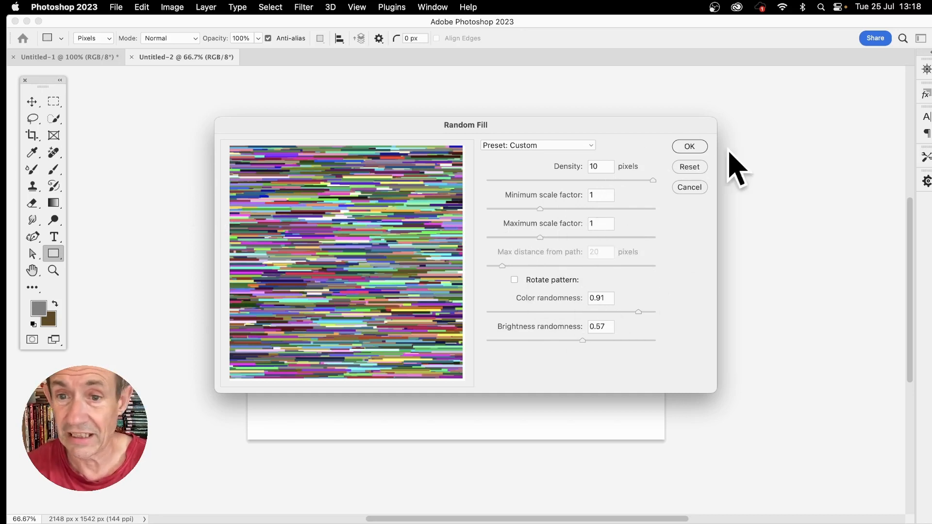
left_click(686, 147)
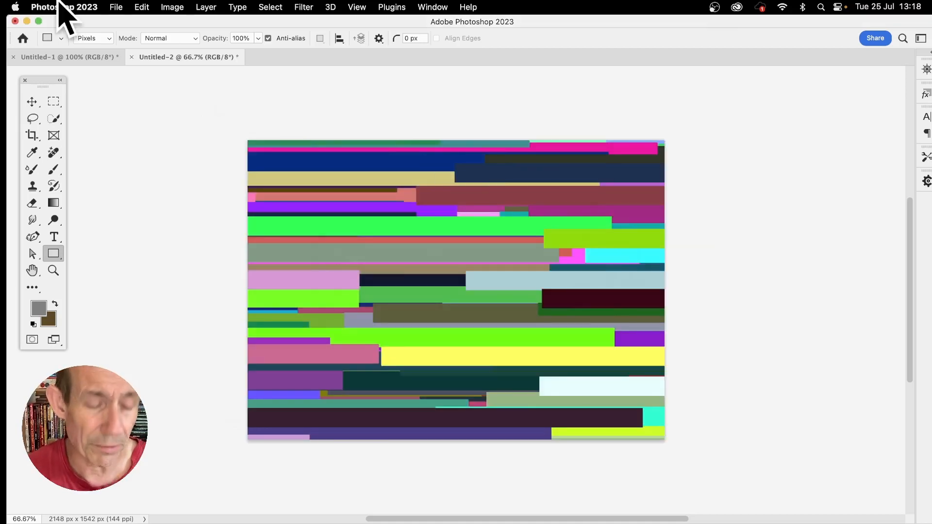
Undo the randomized fill and reopen the Fill settings with the gray strip pattern and its script enabled.
key("super+z")
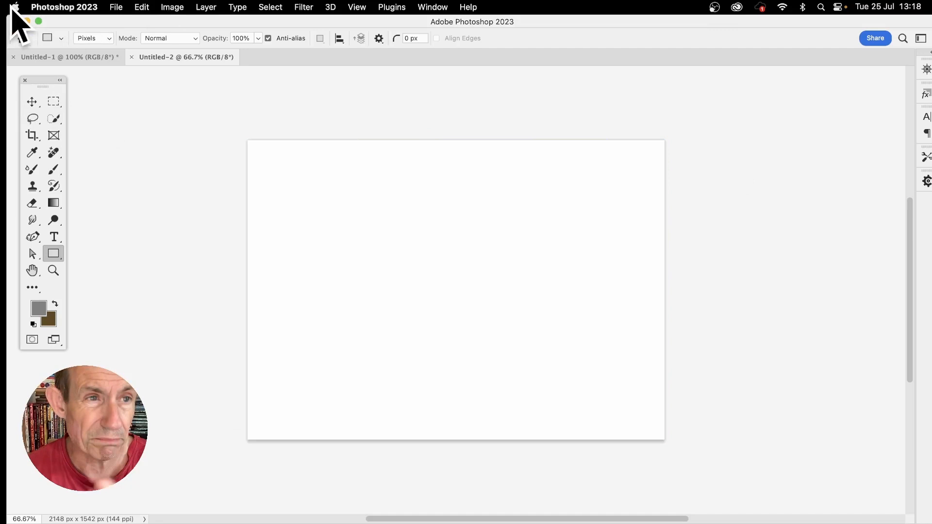
left_click(148, 4)
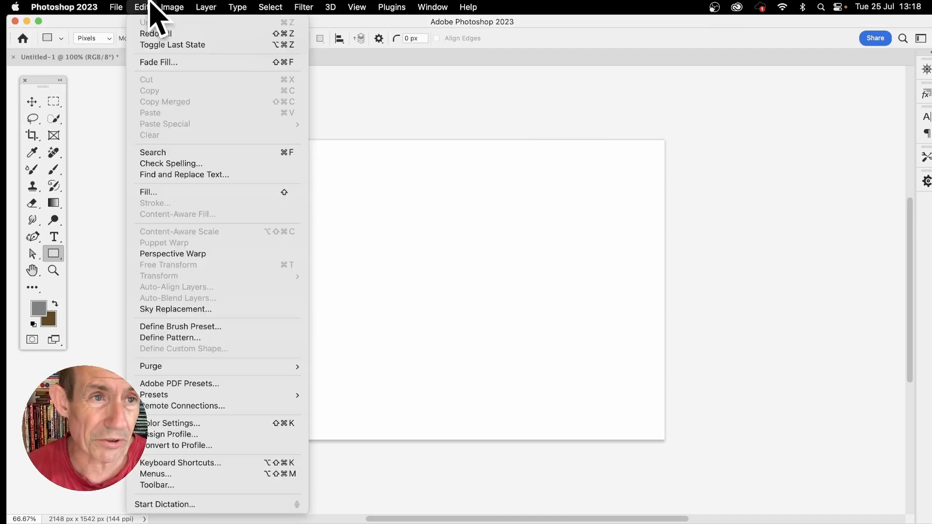
left_click(142, 193)
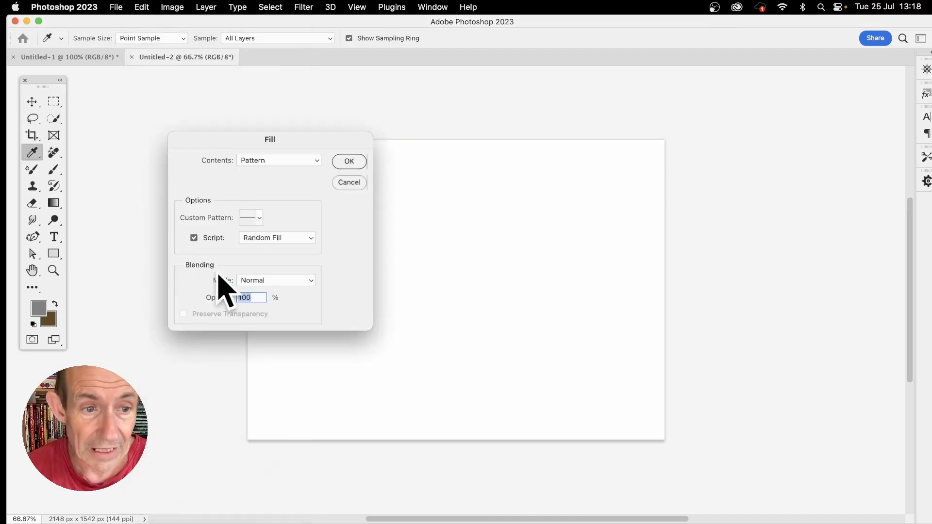
left_click(194, 238)
left_click(194, 238)
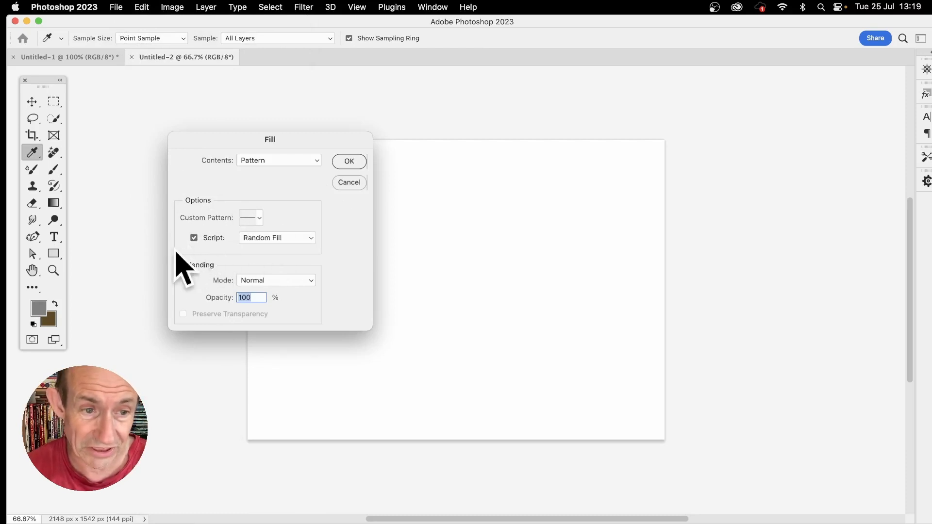
Fill the canvas using the Brick Fill script with pattern scale 1, spacing 0, row offset 0, color randomness 1 and brightness randomness 0.
left_click(294, 239)
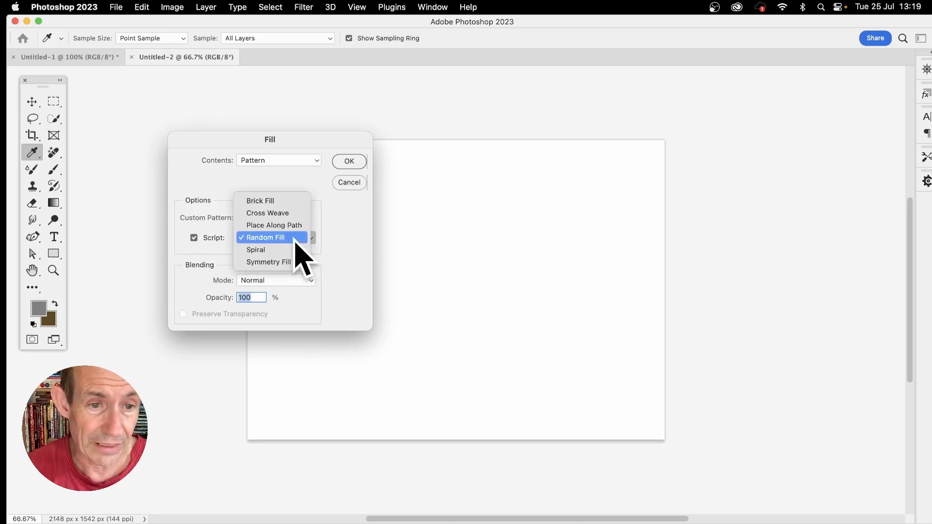
left_click(292, 201)
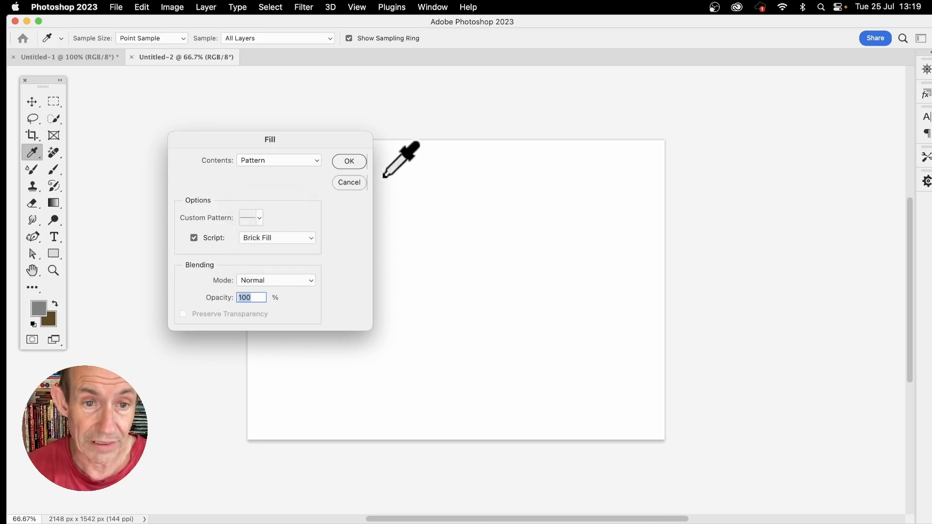
left_click(347, 162)
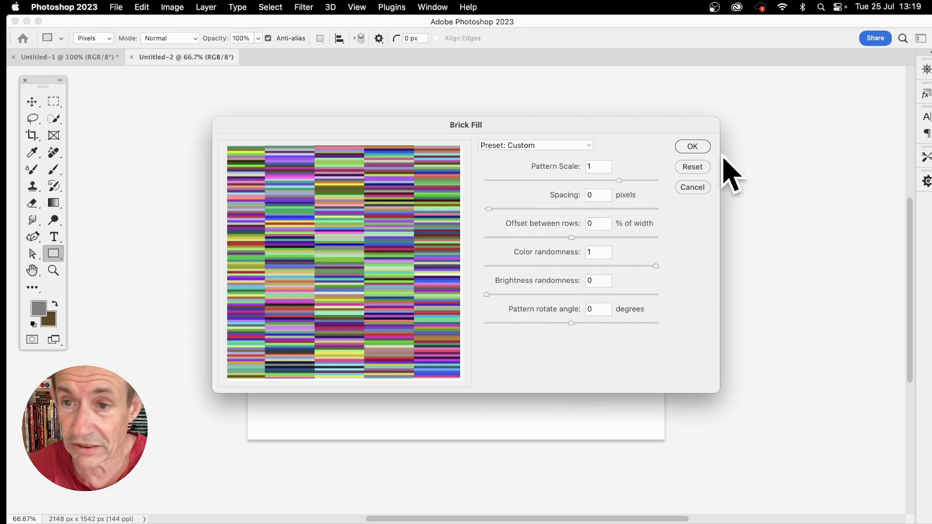
left_click(700, 146)
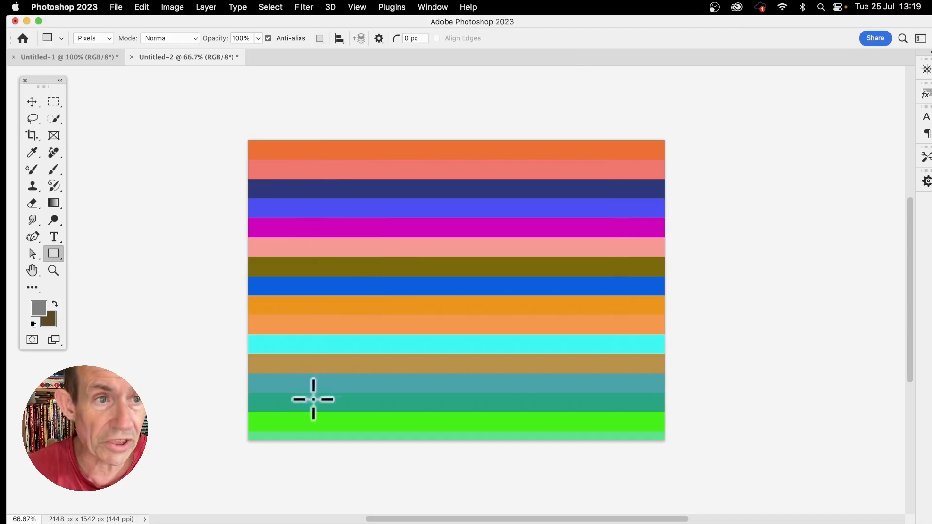
left_click(116, 6)
left_click(116, 23)
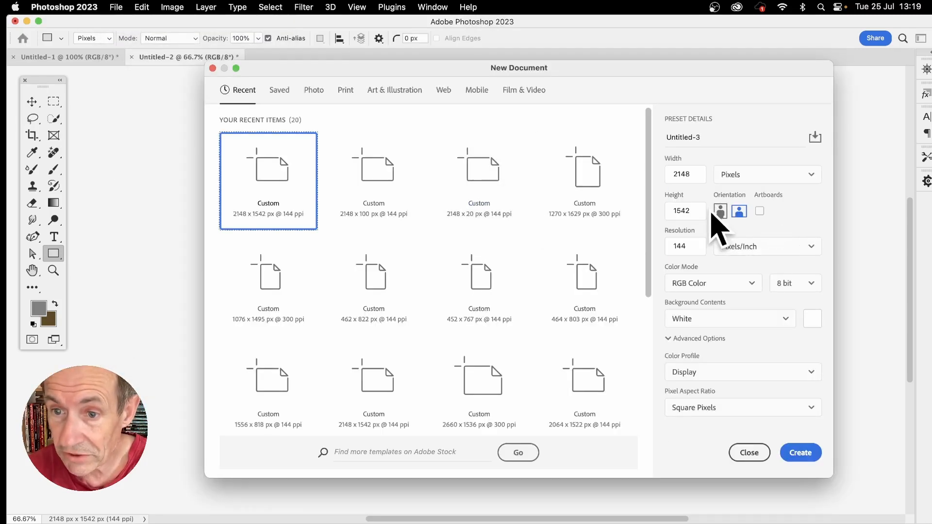
left_click(749, 452)
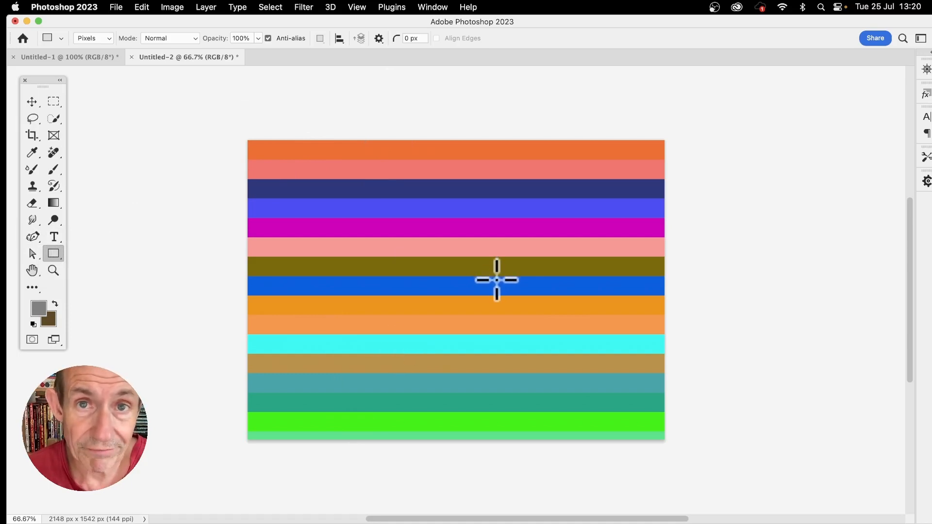
left_click(306, 6)
mouse_move(339, 240)
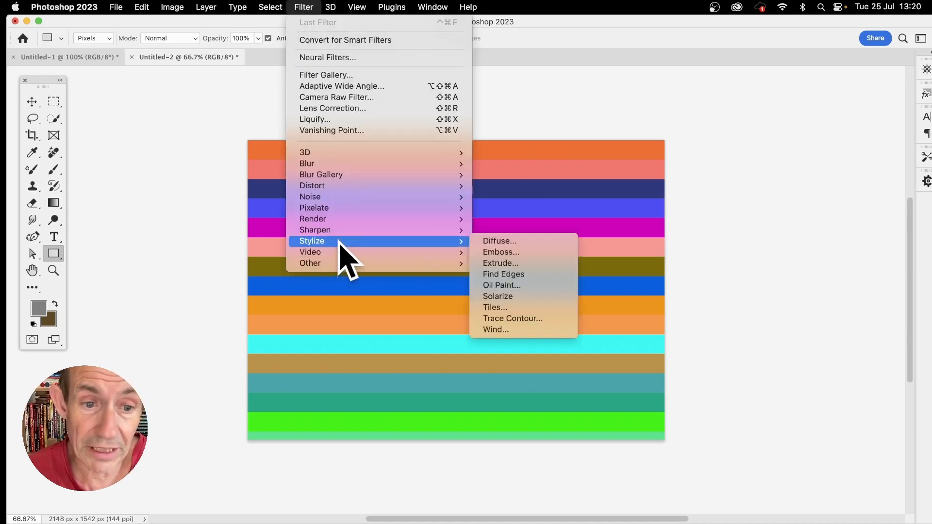
left_click(535, 286)
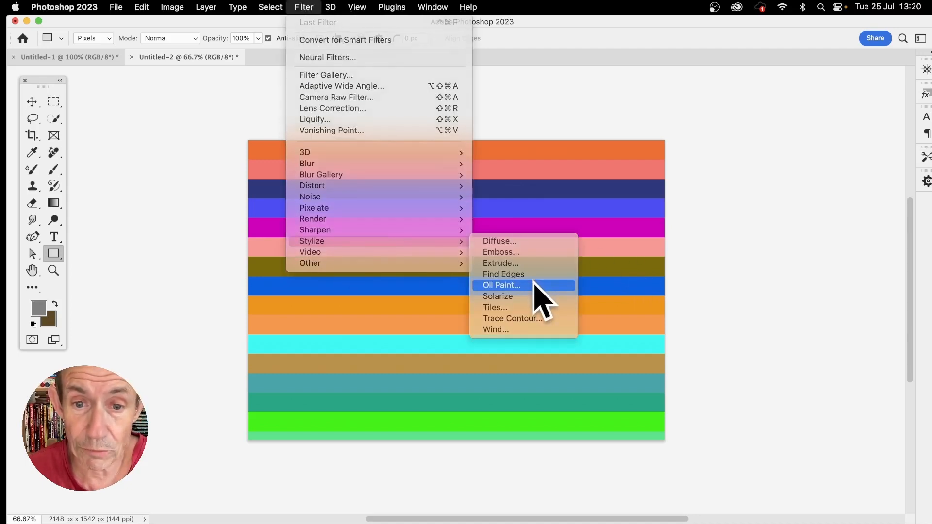
left_click(593, 258)
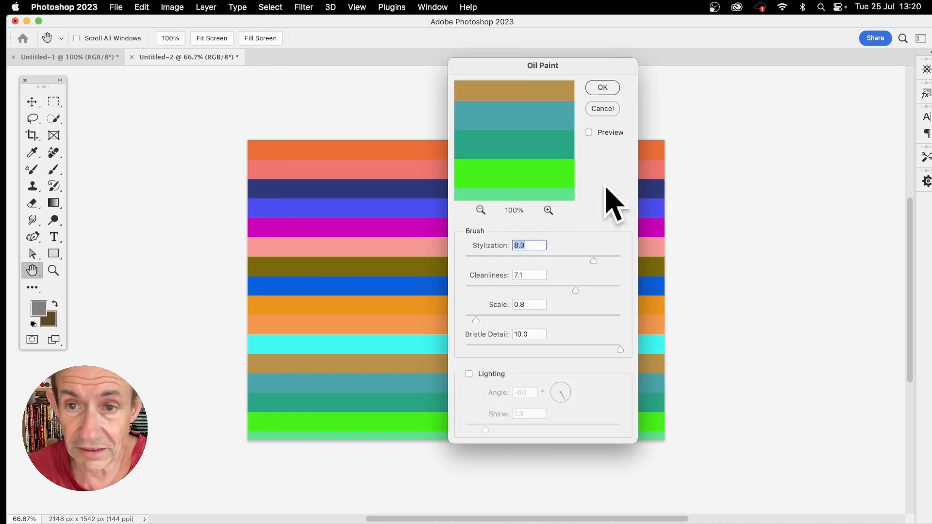
left_click(609, 107)
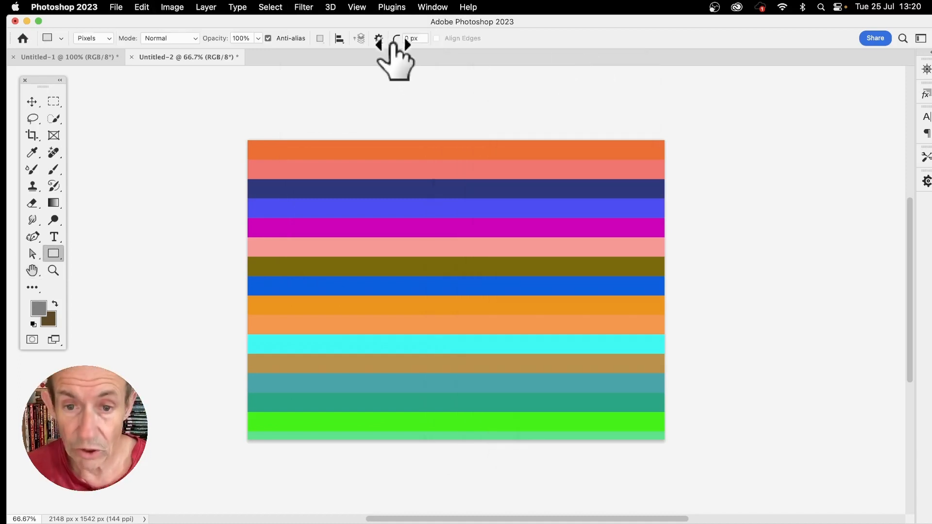
Try a sine Wave distortion on the stripes with 1 generator, maximum wavelength 175 and a higher maximum amplitude, and undo it.
left_click(304, 7)
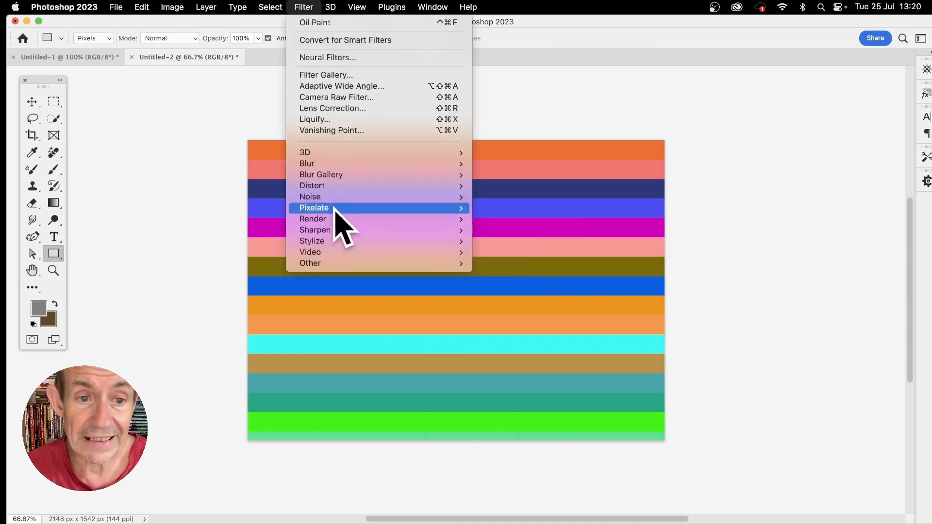
mouse_move(337, 190)
left_click(540, 263)
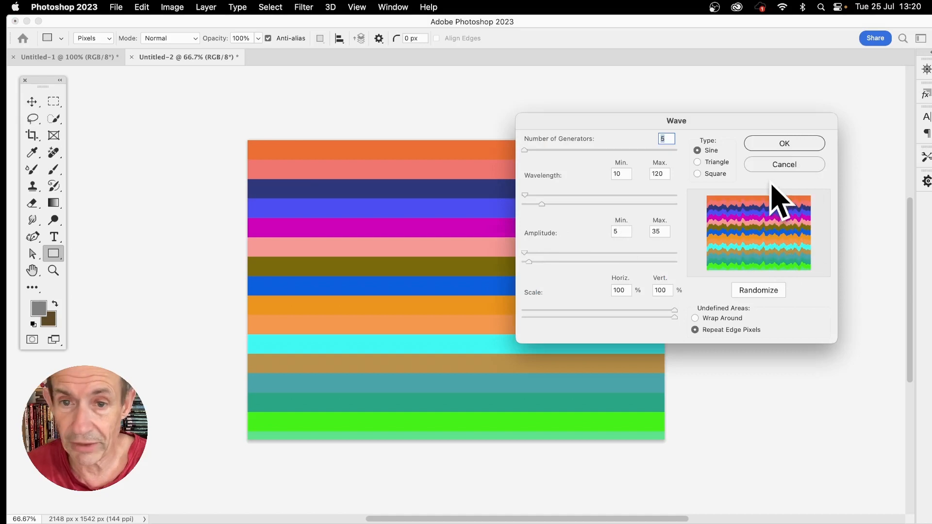
left_click_drag(526, 150, 522, 151)
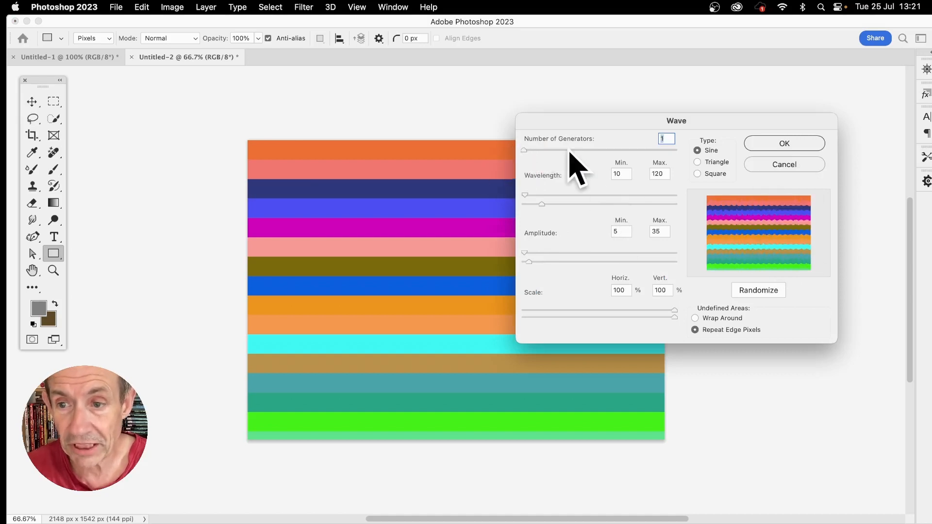
mouse_move(543, 204)
left_mouse_down()
mouse_move(568, 206)
mouse_move(551, 205)
left_mouse_up()
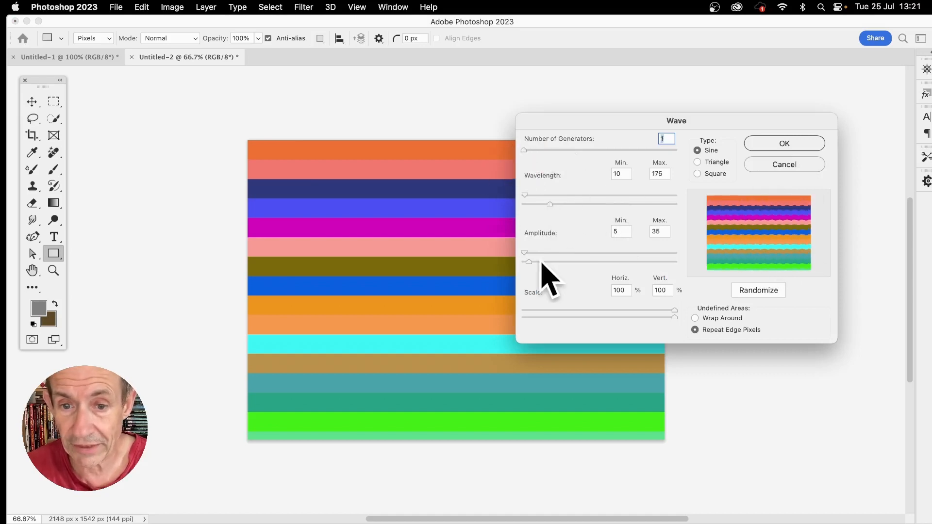
left_click_drag(530, 262, 557, 262)
left_click(786, 144)
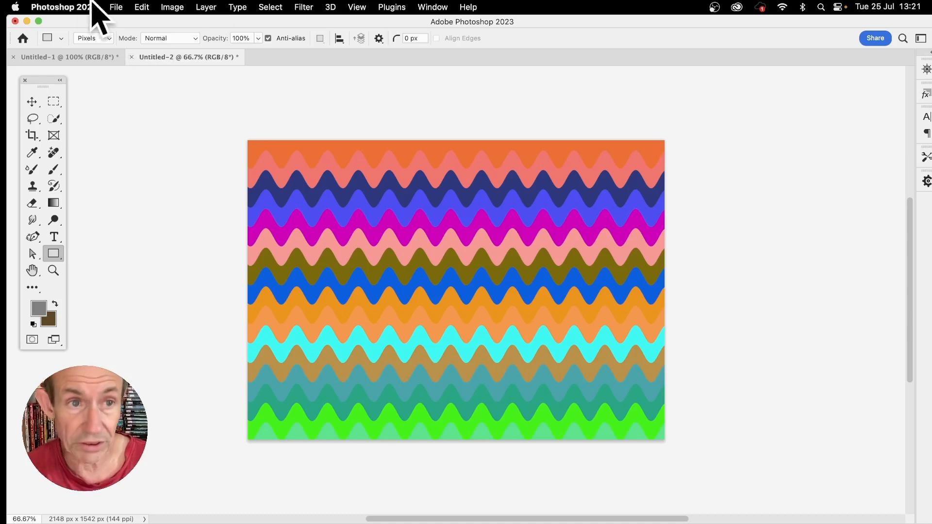
left_click(142, 7)
left_click(146, 23)
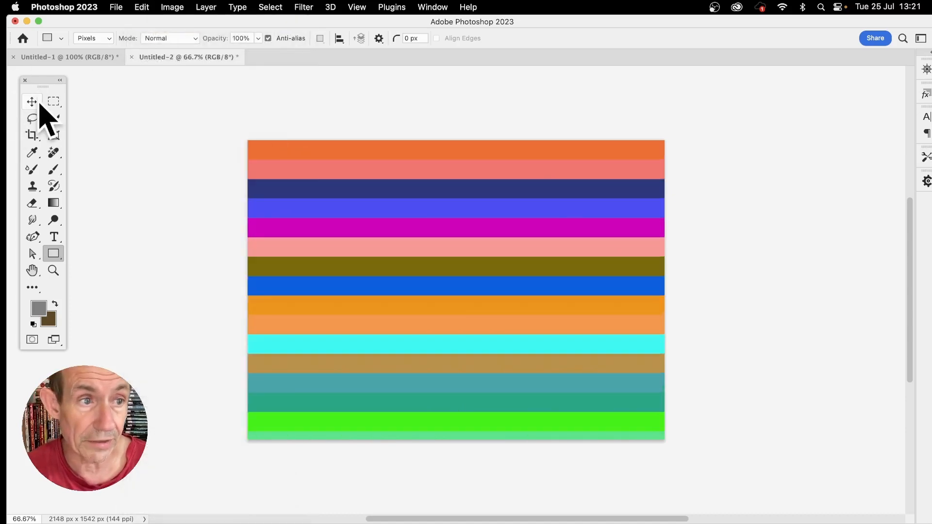
Select the entire striped canvas with the Rectangular Marquee and copy and paste it as a new layer.
left_click(53, 101)
left_click_drag(246, 127, 732, 486)
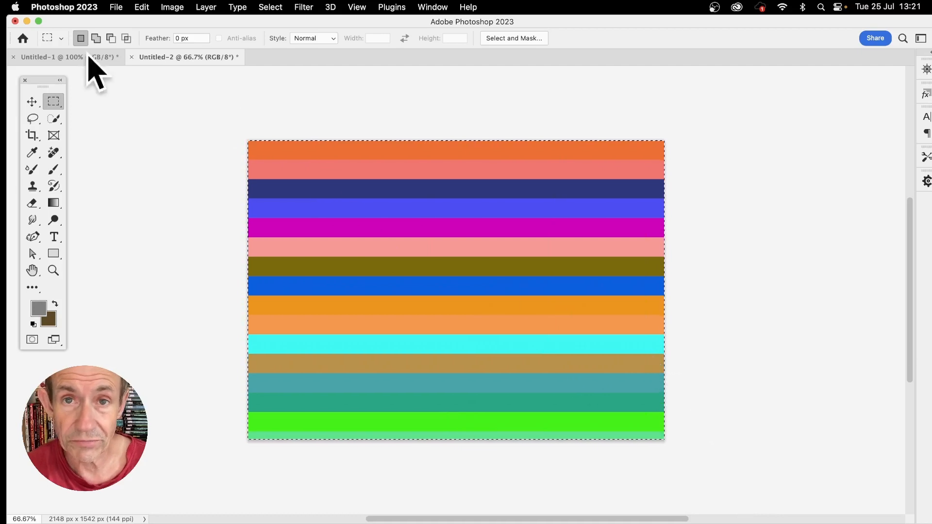
left_click(270, 6)
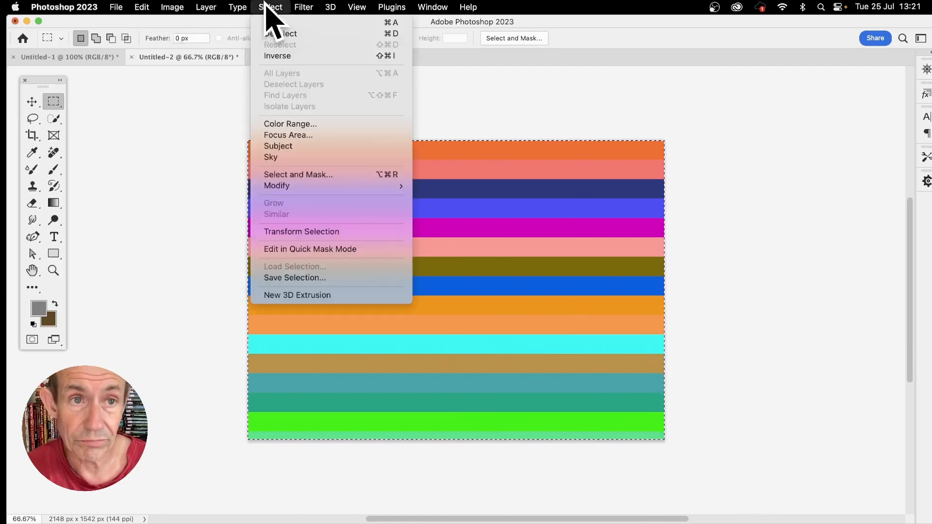
left_click(820, 223)
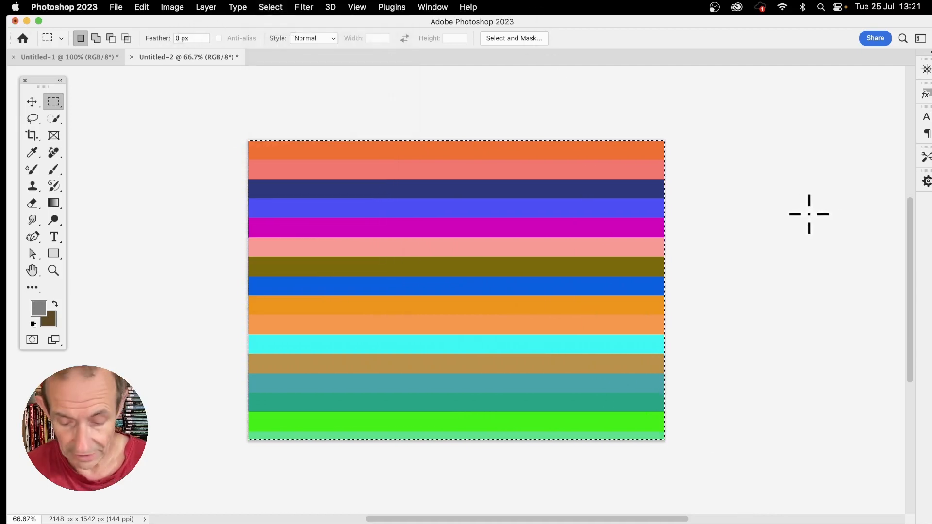
key("super+c")
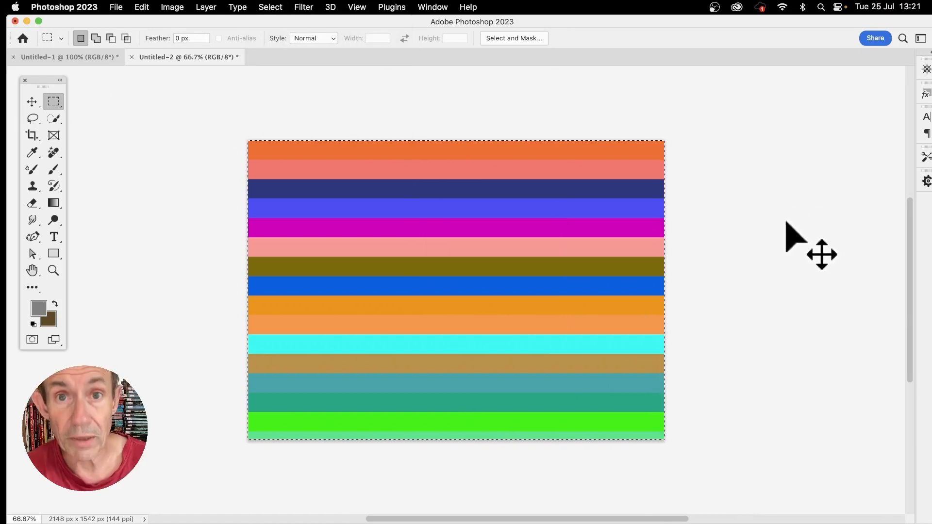
key("super+v")
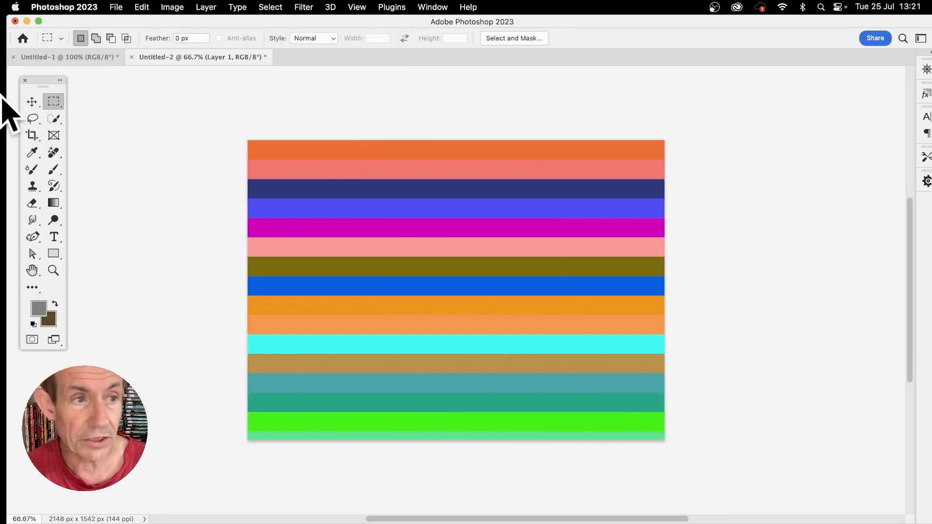
Compress the pasted stripe layer vertically into about the upper quarter of the canvas, keeping its full width.
left_click(26, 107)
left_click_drag(456, 439, 456, 211)
key("Return")
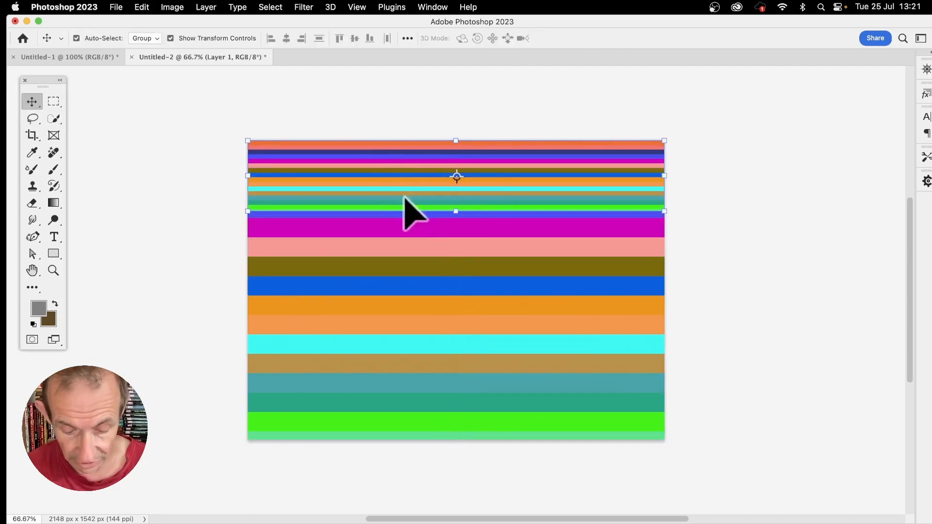
Duplicate the compressed stripe layer down the canvas until it covers the whole image, and flatten the layers.
left_click_drag(405, 185, 395, 437)
left_click_drag(210, 120, 792, 511)
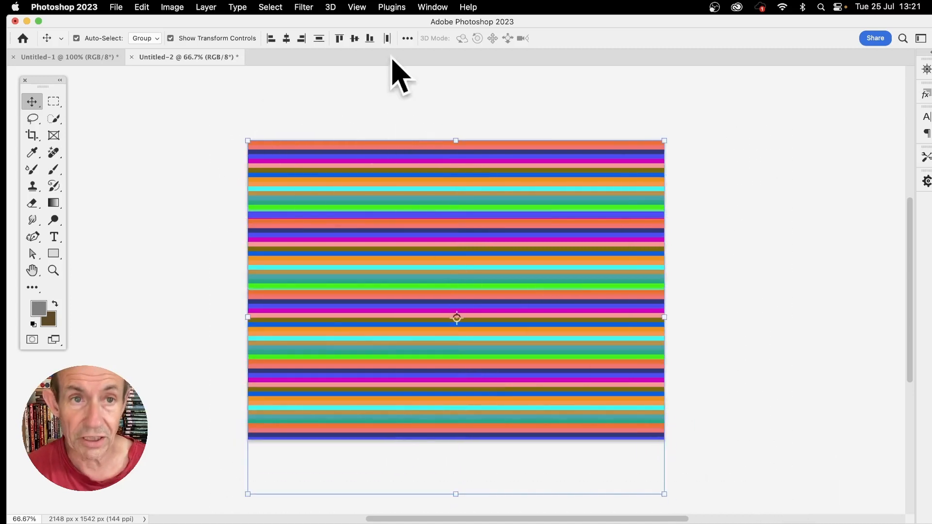
left_click(206, 6)
left_click(281, 464)
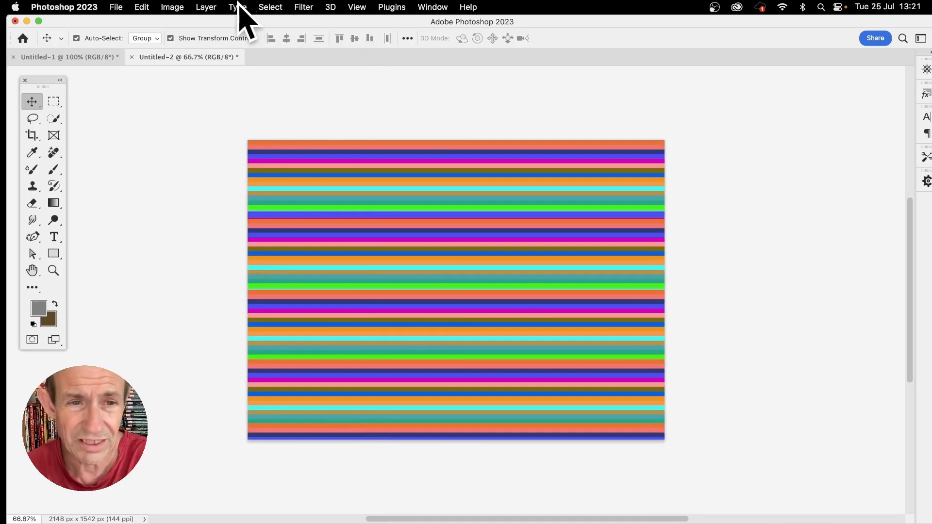
Recolor the flattened stripes with a Hue/Saturation adjustment of hue -39, saturation -16 and lightness +37.
left_click(206, 7)
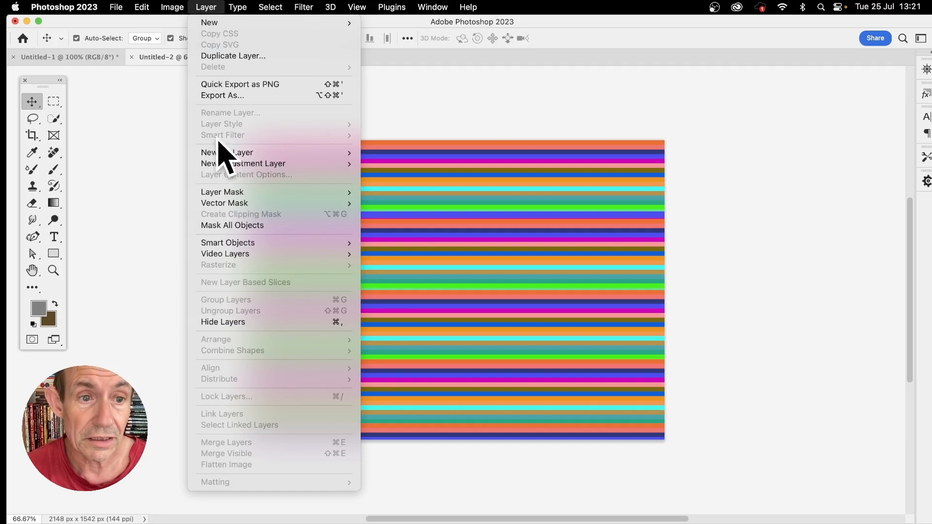
mouse_move(226, 164)
mouse_move(170, 5)
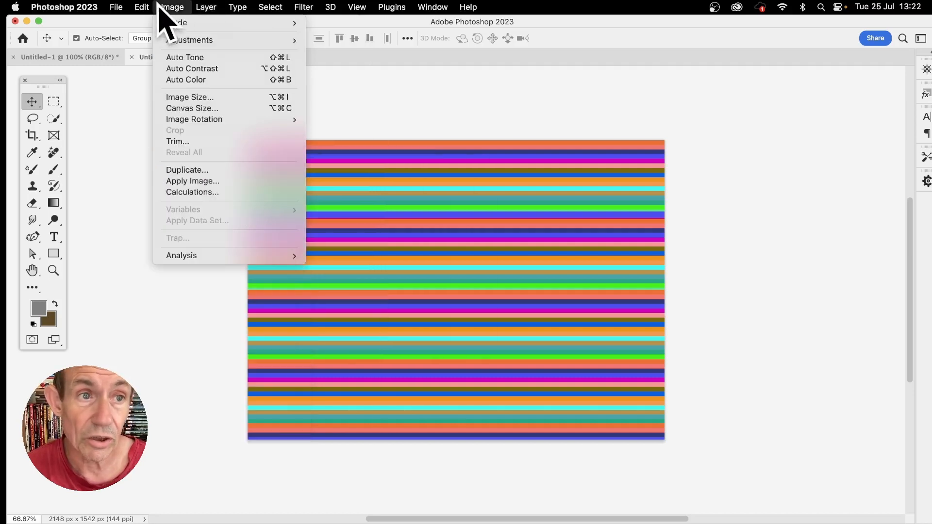
mouse_move(175, 40)
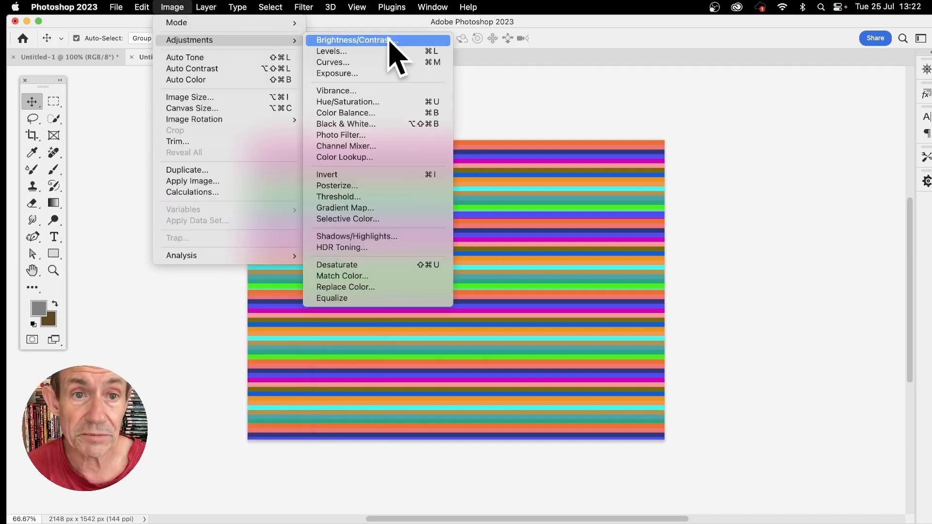
left_click(376, 103)
left_click_drag(464, 210, 491, 209)
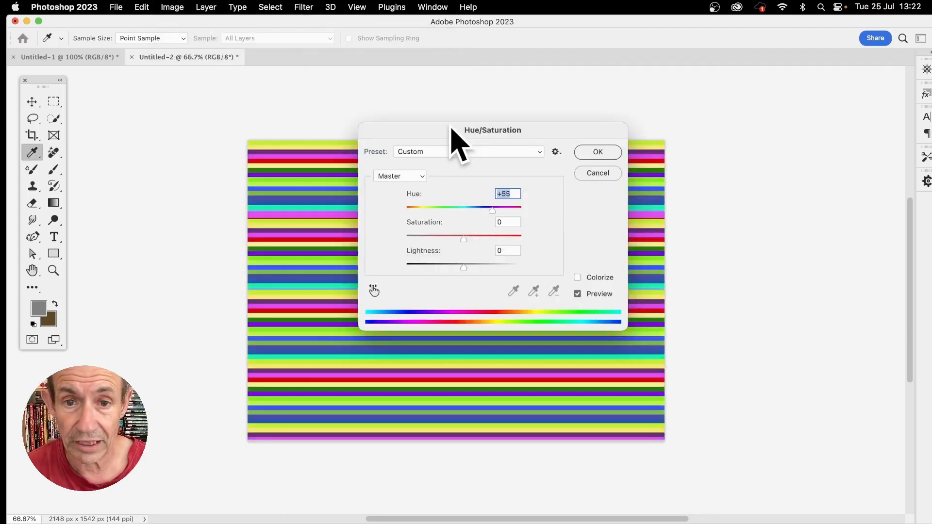
left_click_drag(452, 129, 620, 109)
left_click_drag(639, 190, 609, 191)
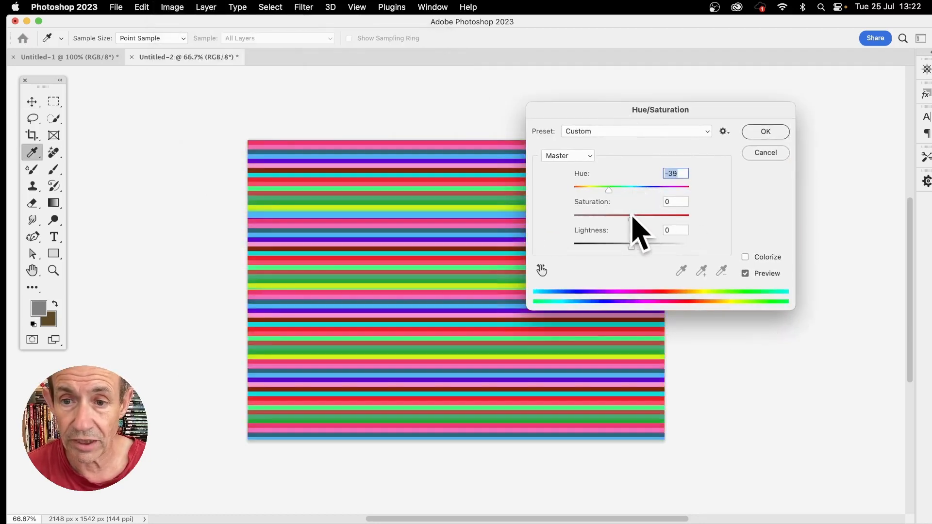
left_click_drag(633, 220, 653, 246)
left_click(767, 131)
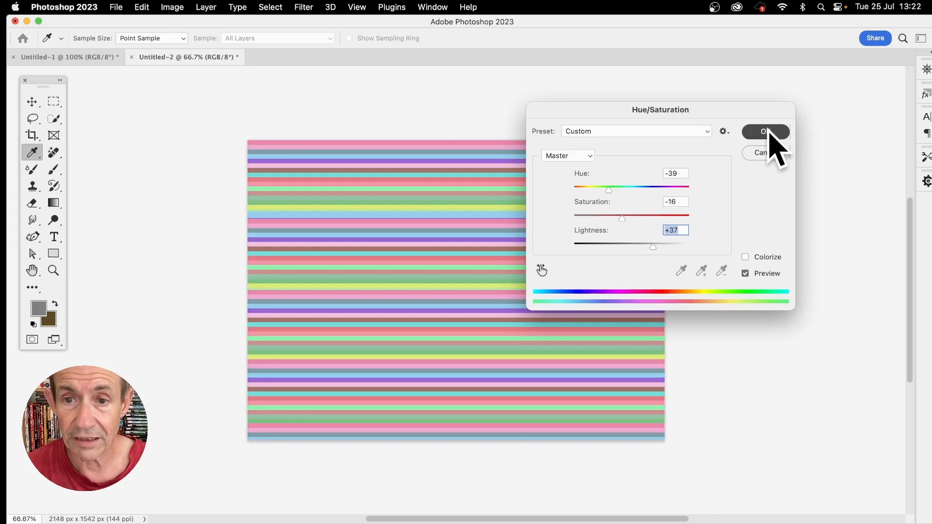